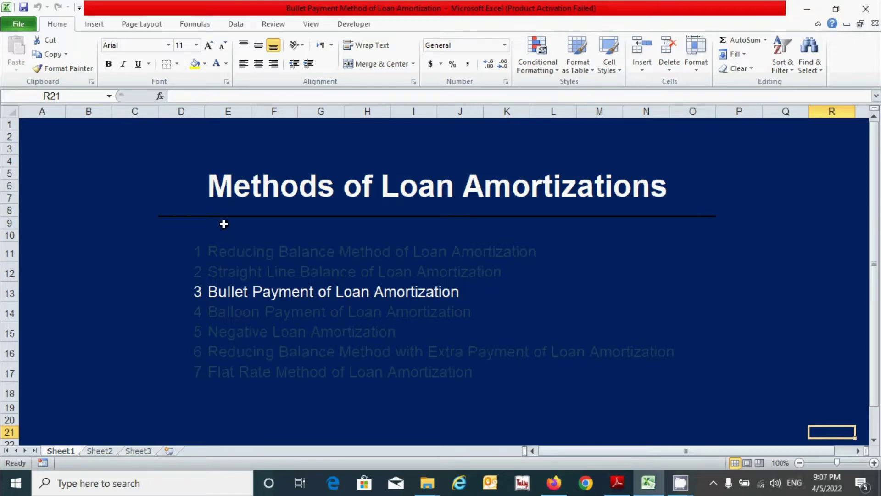
Point out the amortization methods and Bullet Payment, then highlight the worksheet's loan input labels
{"action": "left_click", "coordinate": [344, 252]}
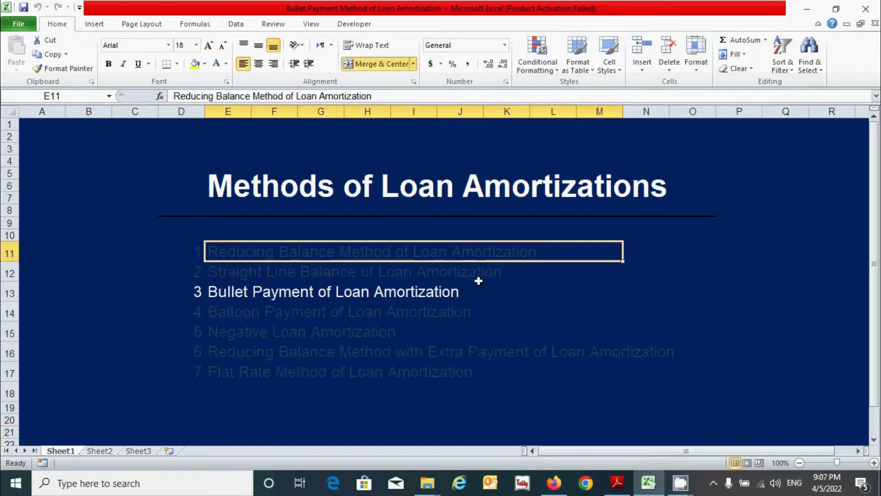
{"action": "left_click", "coordinate": [456, 277]}
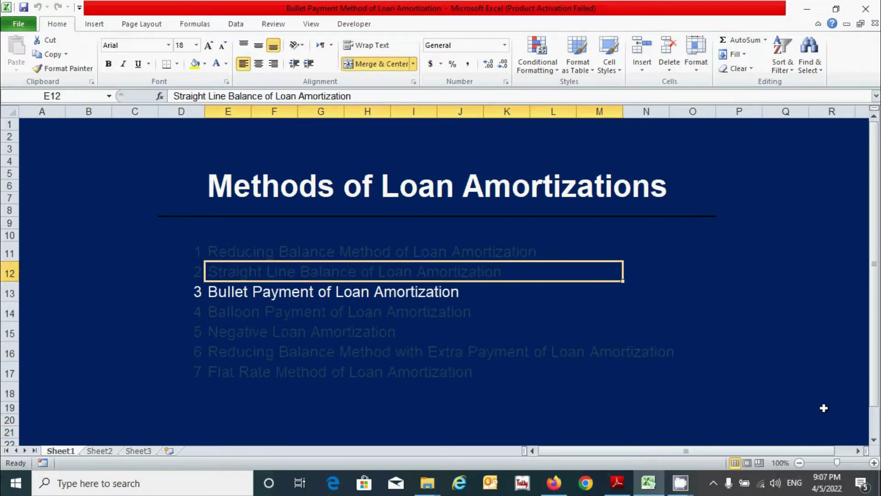
{"action": "left_click", "coordinate": [831, 428]}
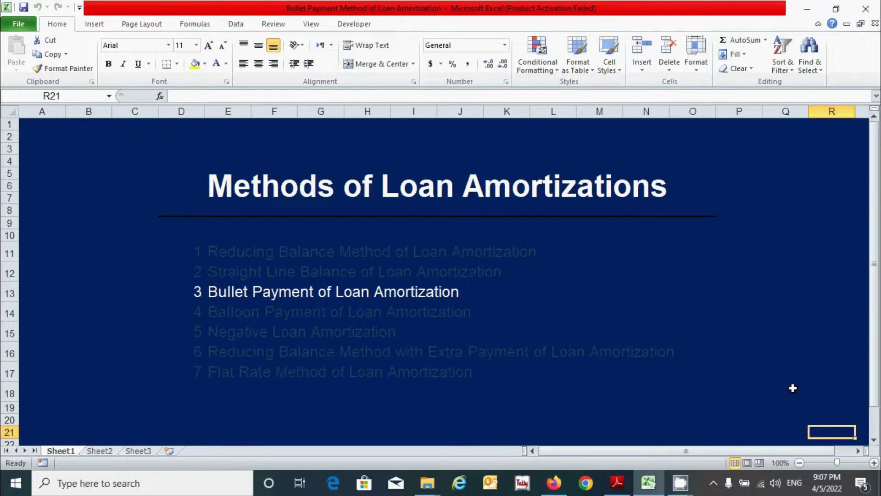
{"action": "left_click", "coordinate": [419, 296]}
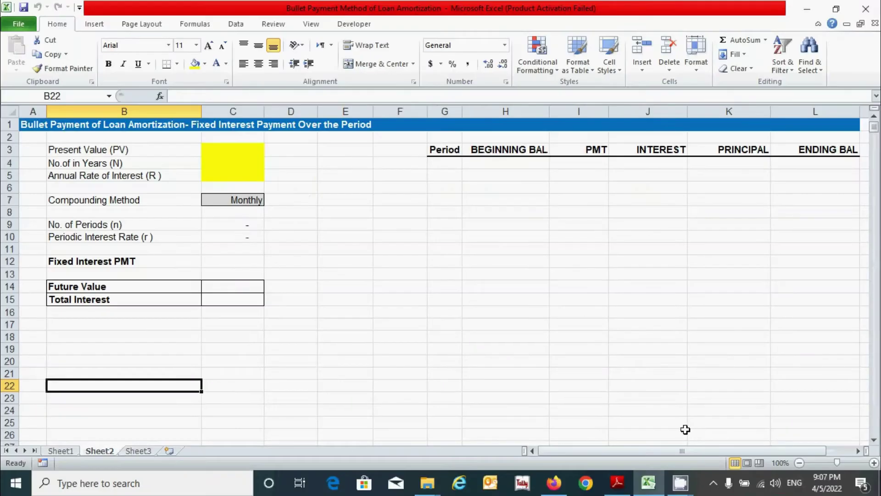
{"action": "key", "text": "ctrl+End"}
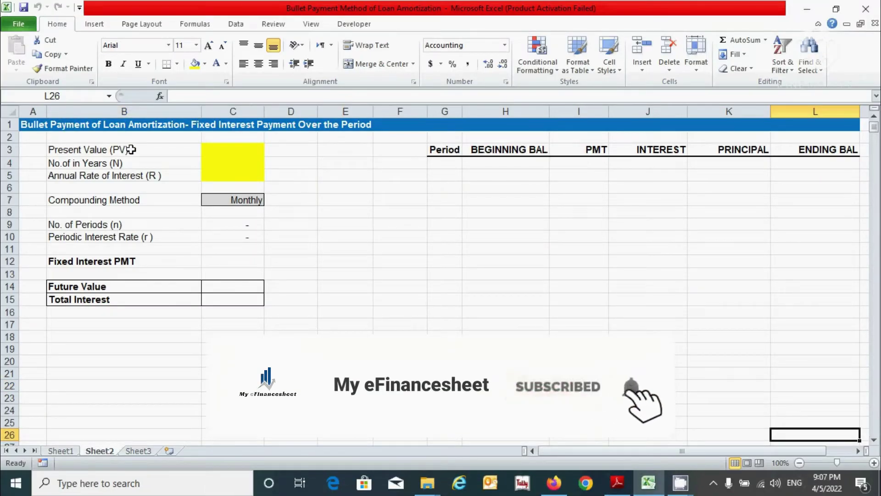
{"action": "left_click_drag", "start_coordinate": [132, 150], "coordinate": [151, 237]}
{"action": "left_click", "coordinate": [258, 210]}
{"action": "left_click", "coordinate": [343, 256]}
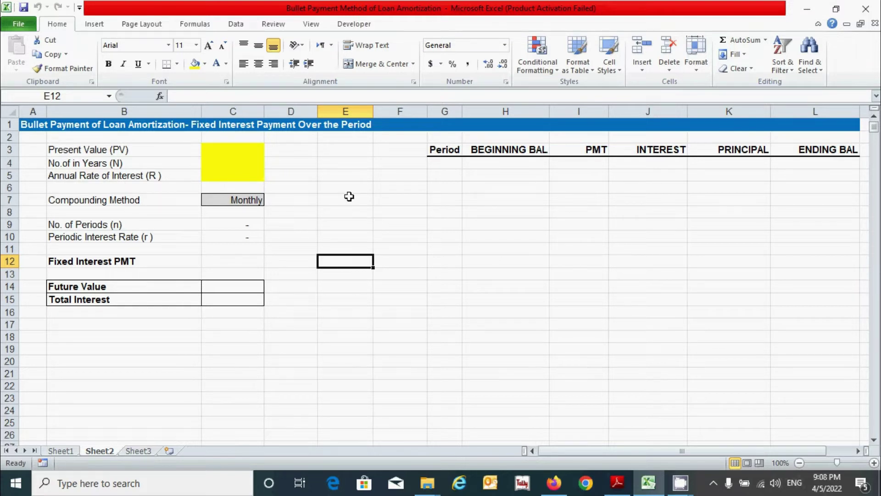
{"action": "left_click_drag", "start_coordinate": [661, 167], "coordinate": [655, 355]}
{"action": "scroll", "coordinate": [655, 355], "scroll_direction": "up", "scroll_amount": 2}
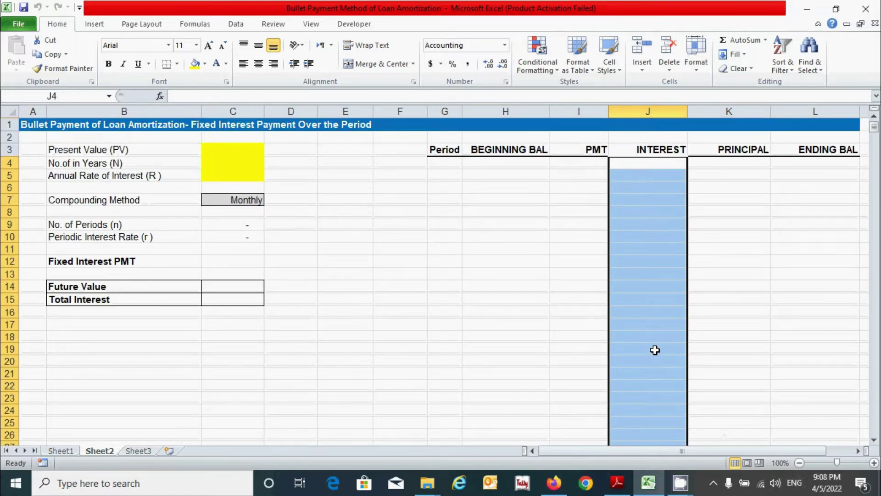
{"action": "left_click", "coordinate": [654, 350]}
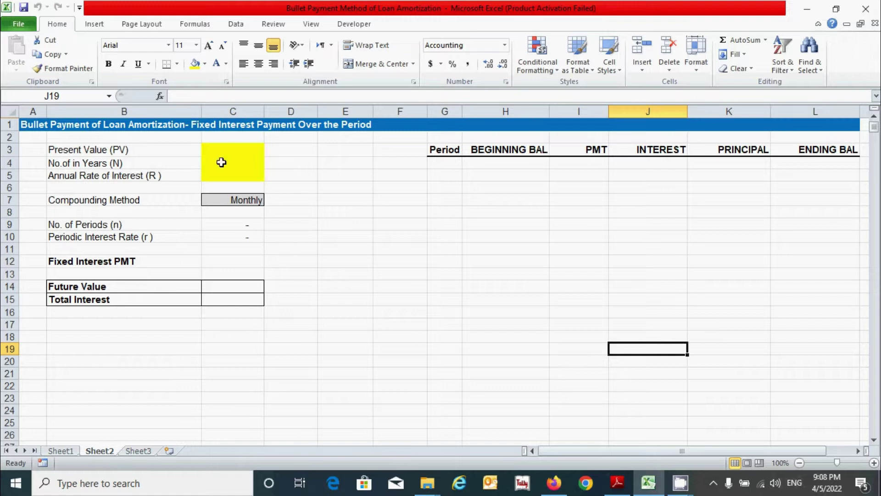
{"action": "left_click", "coordinate": [242, 148]}
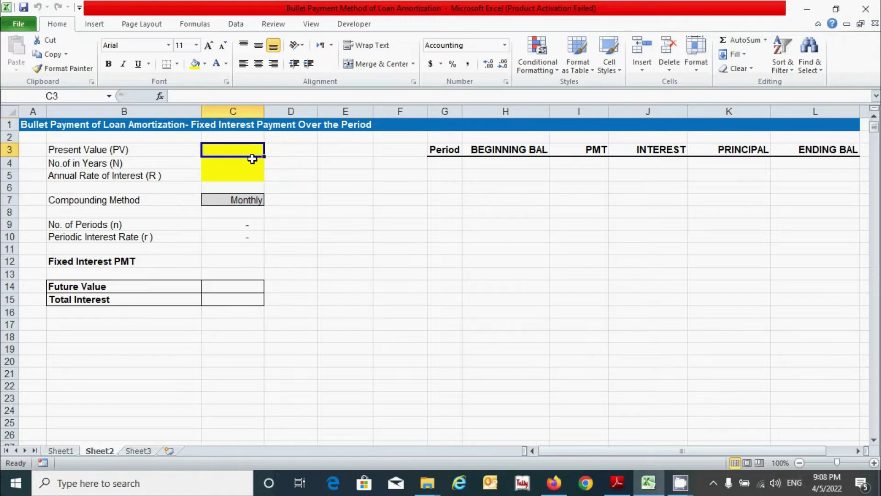
Enter a 75000 present value, 3-year term and 12% annual rate in C3:C5
{"action": "type", "text": "75000"}
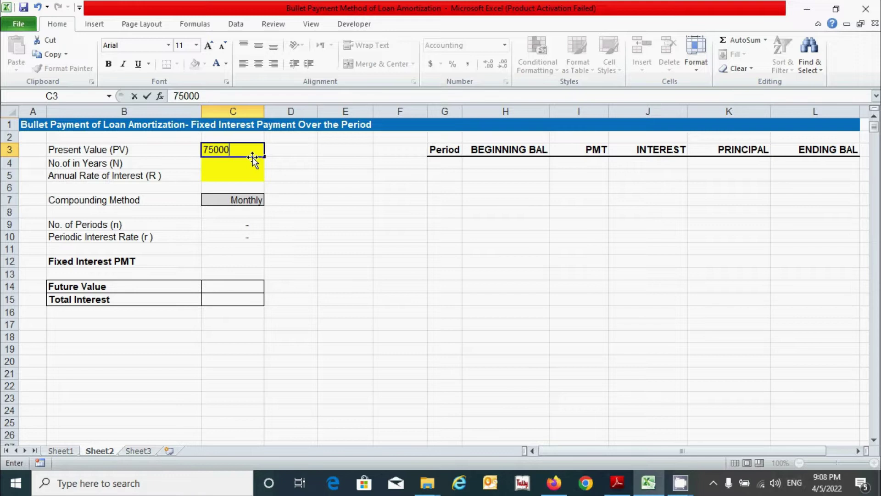
{"action": "key", "text": "Return"}
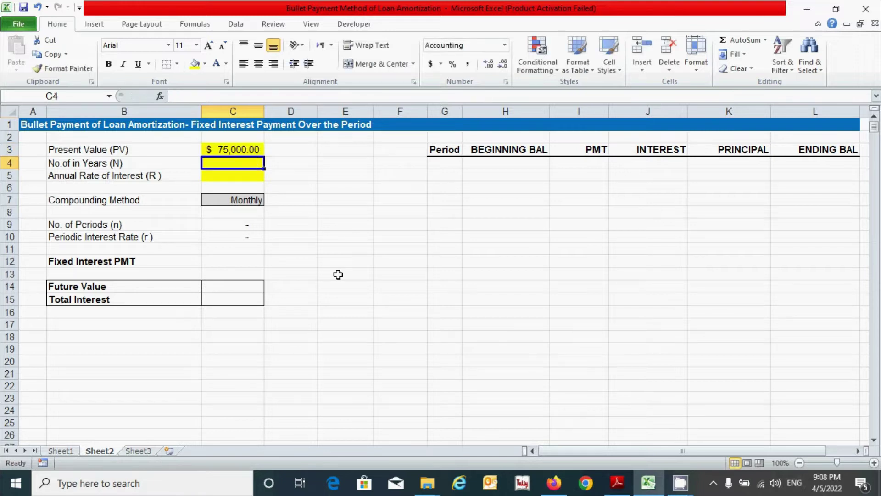
{"action": "type", "text": "3"}
{"action": "key", "text": "Return"}
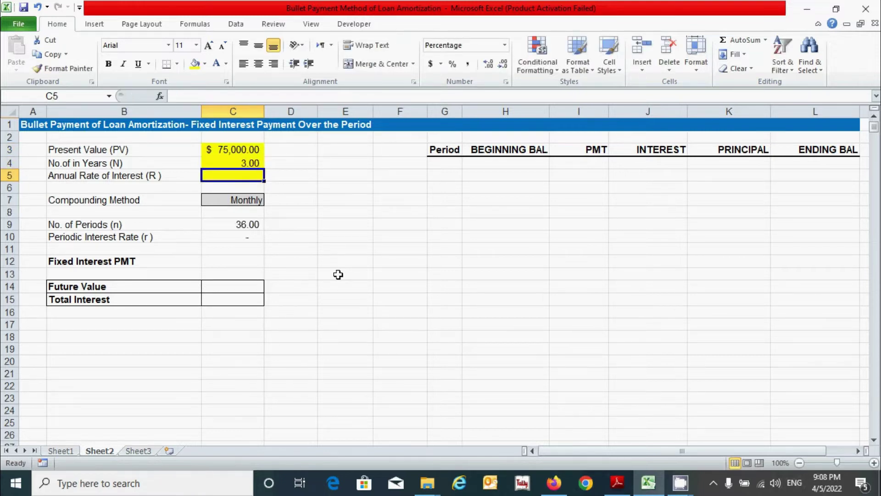
{"action": "type", "text": "12"}
{"action": "key", "text": "Return"}
Review the Monthly compounding method, 36 periods and 0.0100 periodic rate in B7:C10
{"action": "left_click", "coordinate": [338, 274]}
{"action": "left_click", "coordinate": [156, 200]}
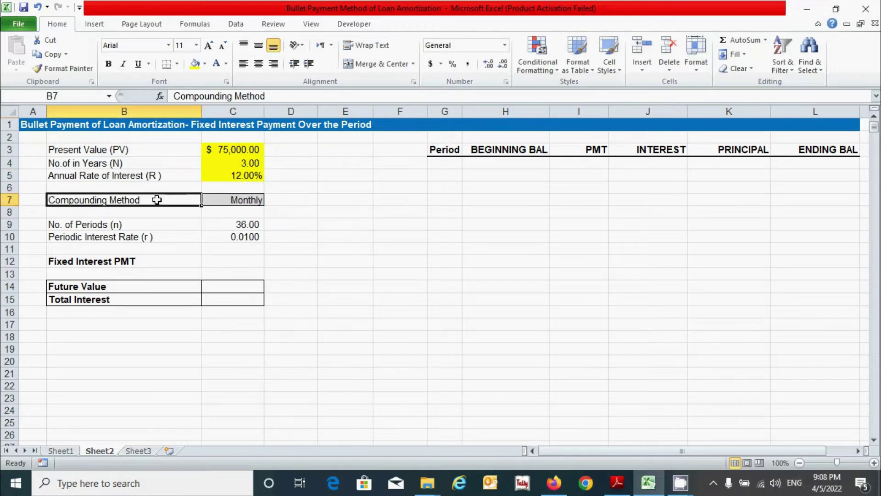
{"action": "left_click", "coordinate": [153, 223]}
{"action": "left_click", "coordinate": [168, 237]}
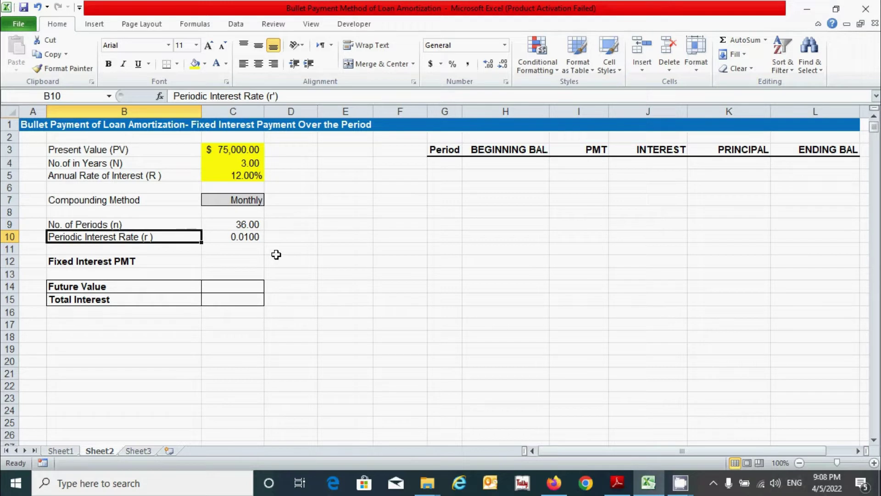
{"action": "left_click_drag", "start_coordinate": [181, 200], "coordinate": [265, 229]}
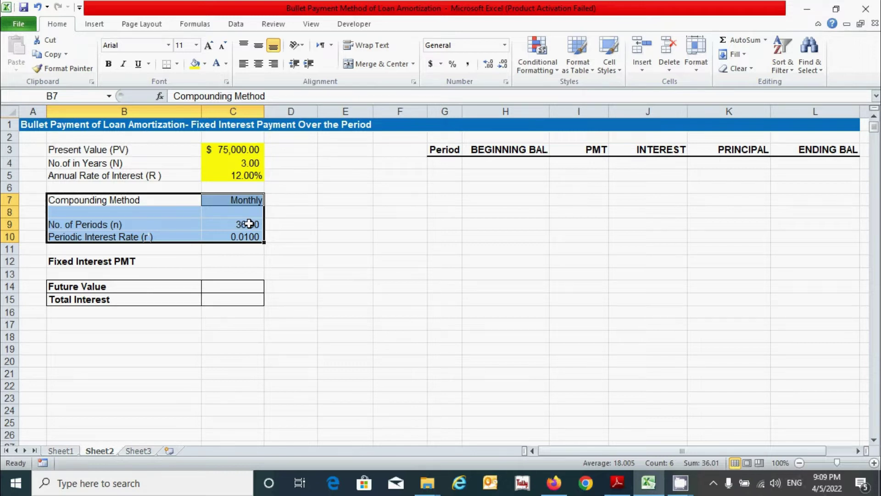
{"action": "left_click", "coordinate": [373, 262]}
Enter =C15/C9 in C12 so Fixed Interest PMT is Total Interest over periods
{"action": "left_click", "coordinate": [242, 262]}
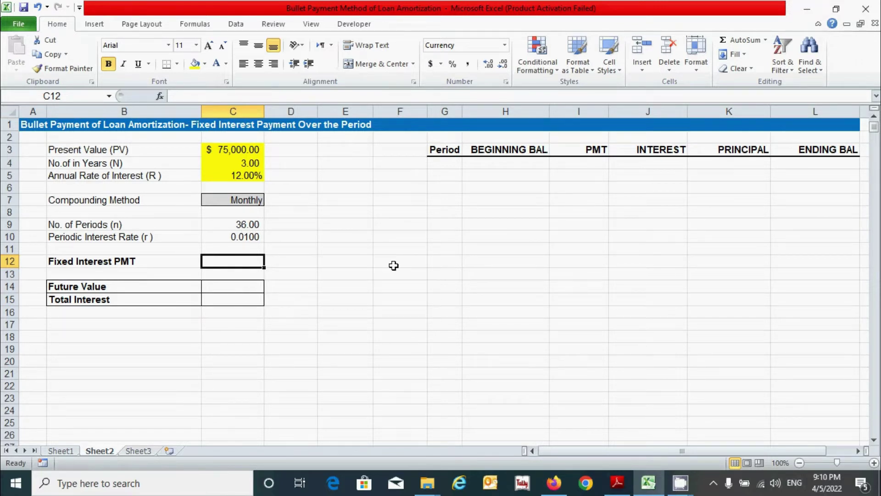
{"action": "type", "text": "="}
{"action": "left_click", "coordinate": [239, 296]}
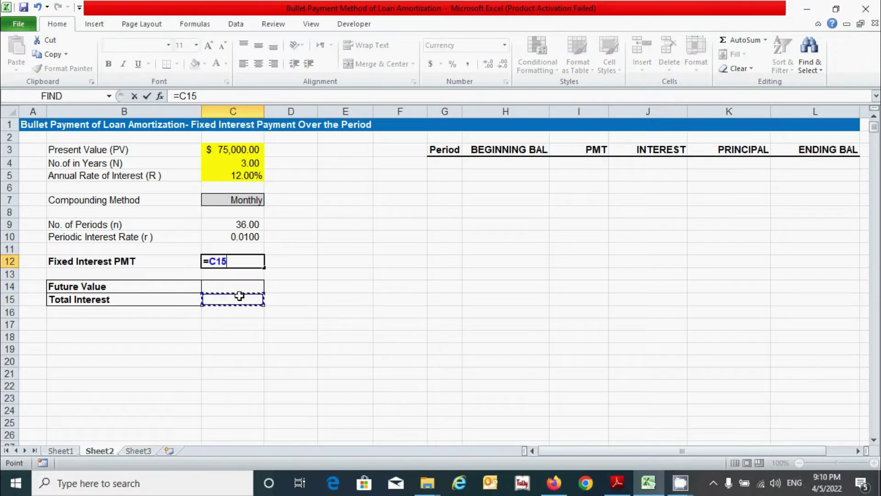
{"action": "type", "text": "/"}
{"action": "left_click", "coordinate": [235, 223]}
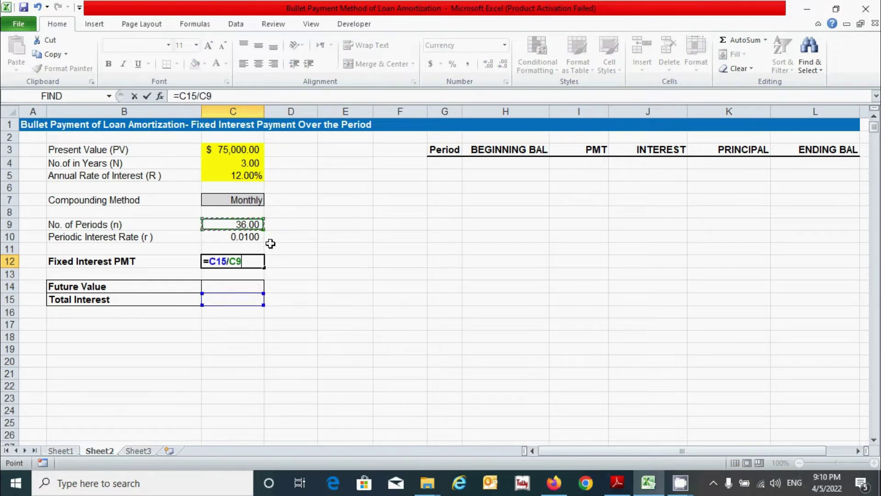
{"action": "key", "text": "Return"}
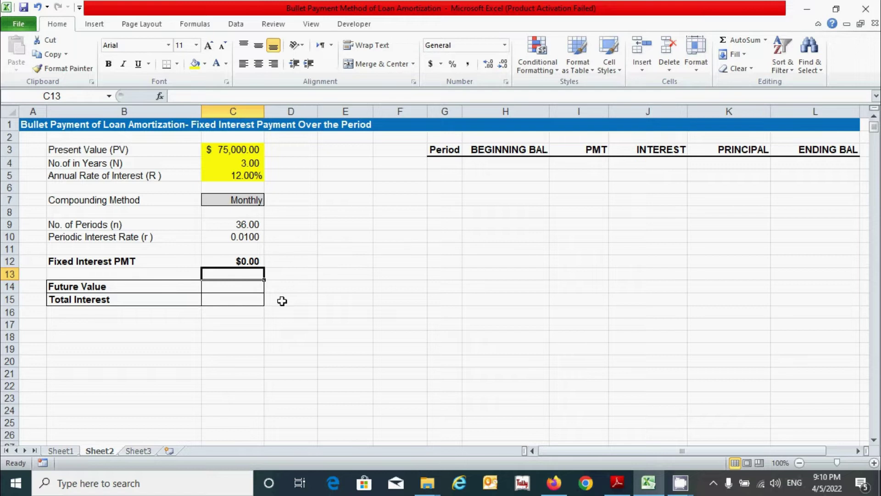
{"action": "left_click", "coordinate": [244, 298]}
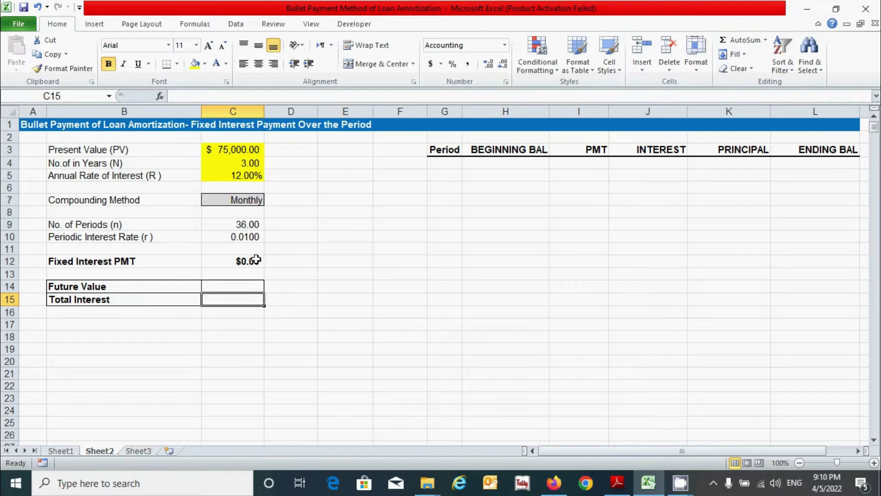
{"action": "left_click", "coordinate": [238, 284]}
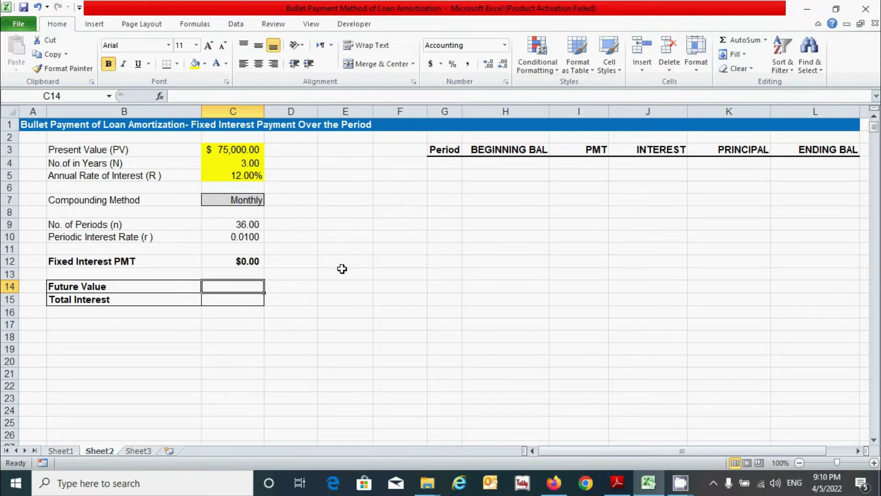
Set Future Value in C14 to =C3+C15
{"action": "type", "text": "="}
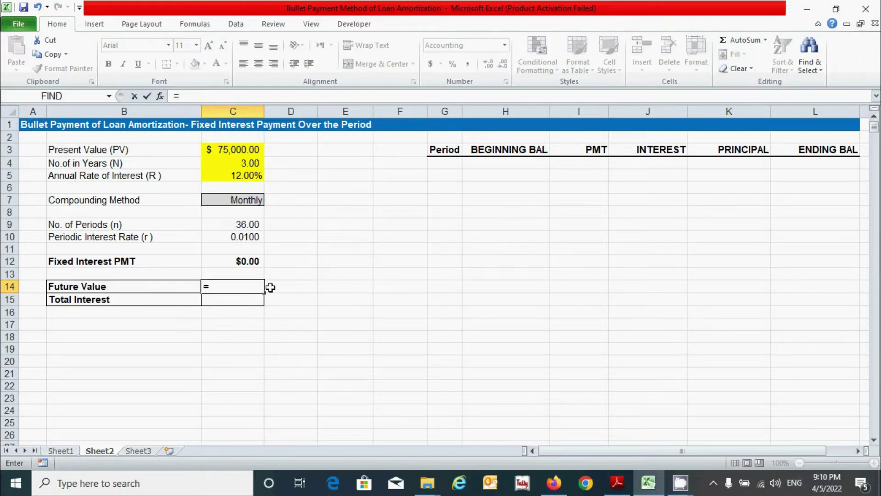
{"action": "left_click", "coordinate": [228, 150]}
{"action": "type", "text": "+"}
{"action": "left_click", "coordinate": [233, 299]}
{"action": "key", "text": "Return"}
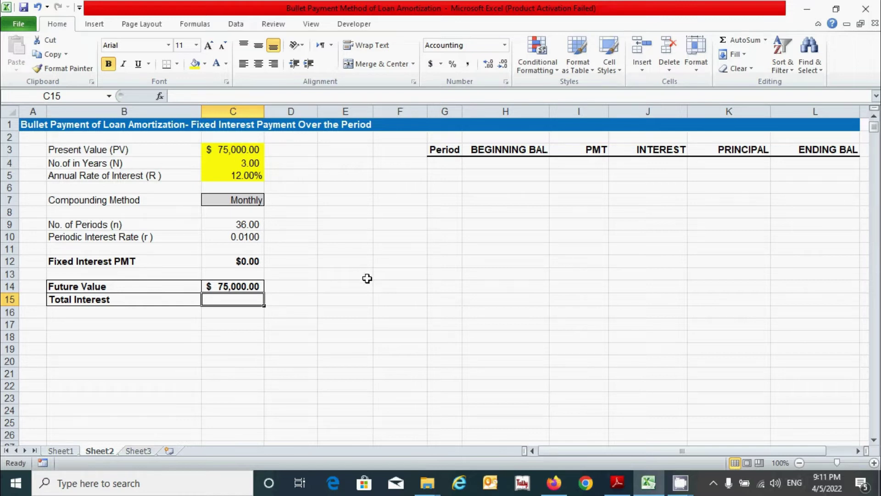
Set Total Interest in C15 to =C3*C10*C9, giving $27,000.00
{"action": "type", "text": "="}
{"action": "left_click", "coordinate": [225, 149]}
{"action": "type", "text": "*"}
{"action": "left_click", "coordinate": [242, 237]}
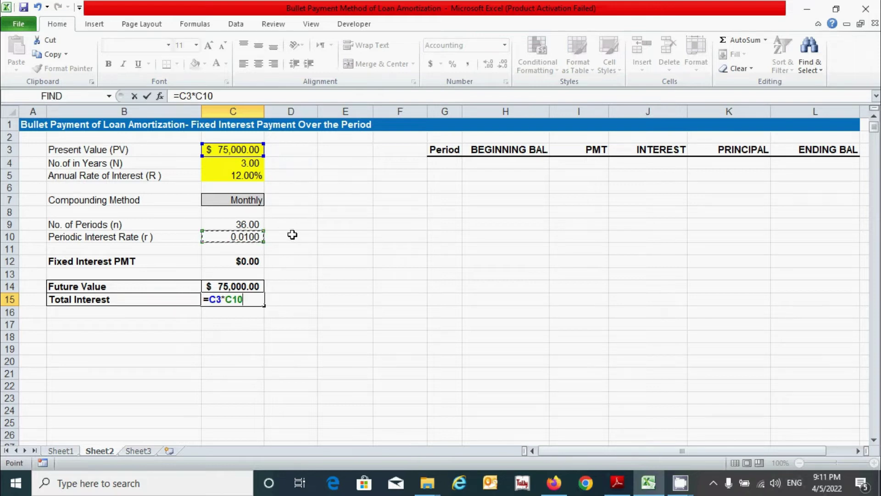
{"action": "type", "text": "*"}
{"action": "left_click", "coordinate": [253, 223]}
{"action": "key", "text": "Return"}
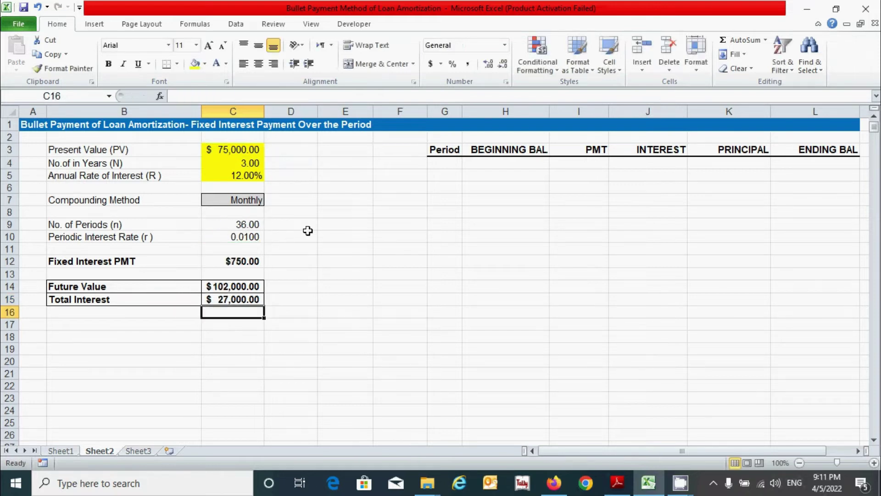
{"action": "left_click", "coordinate": [254, 348]}
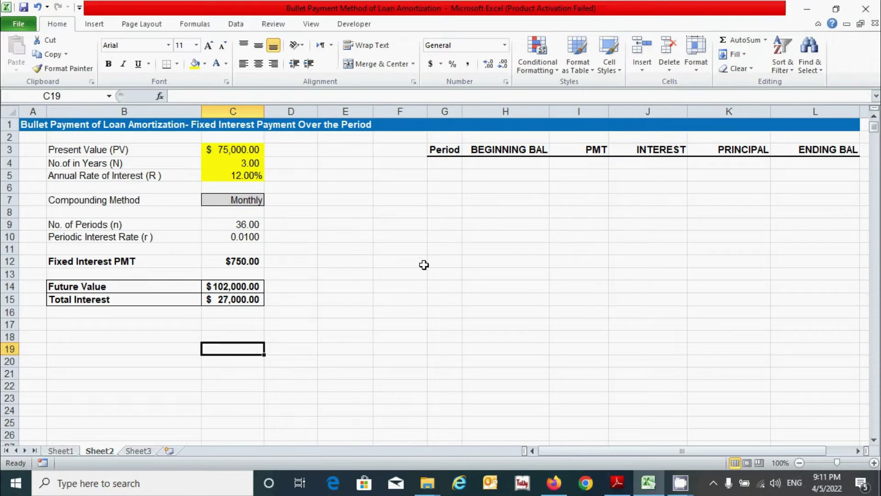
Start the Period column at 0 and set the opening ending balance L4 to =$C$3
{"action": "left_click", "coordinate": [447, 163]}
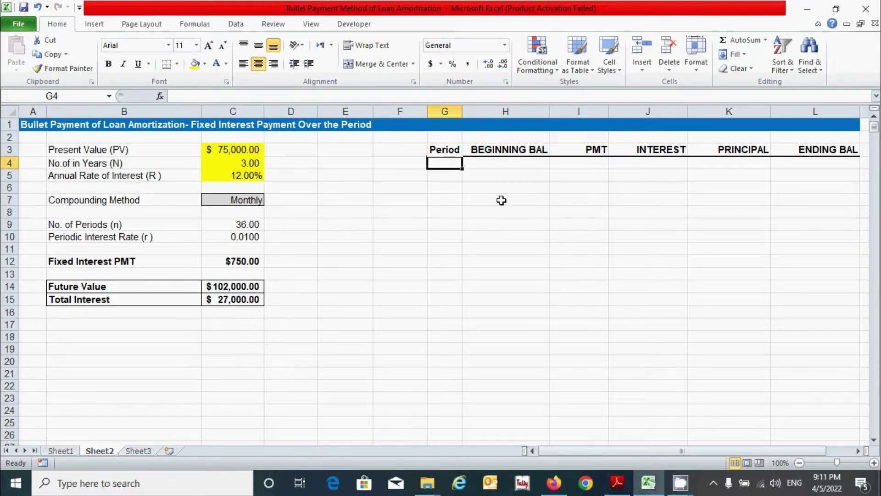
{"action": "type", "text": "0"}
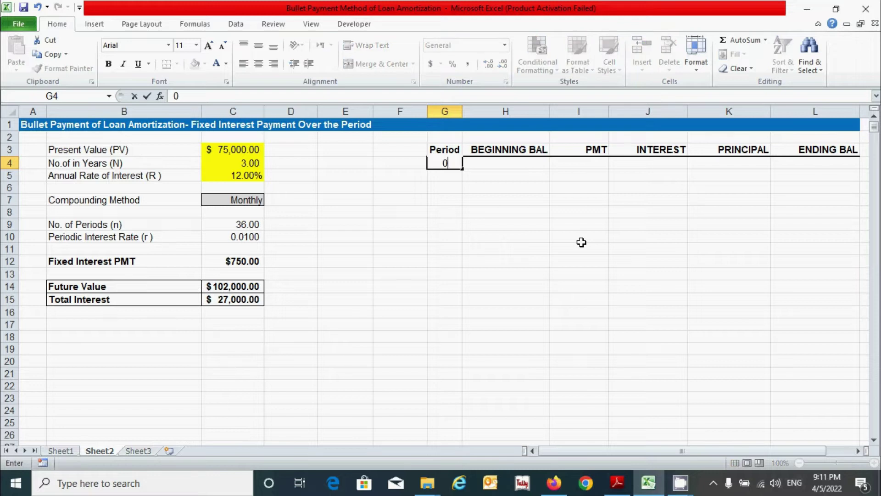
{"action": "key", "text": "Tab"}
{"action": "left_click", "coordinate": [830, 165]}
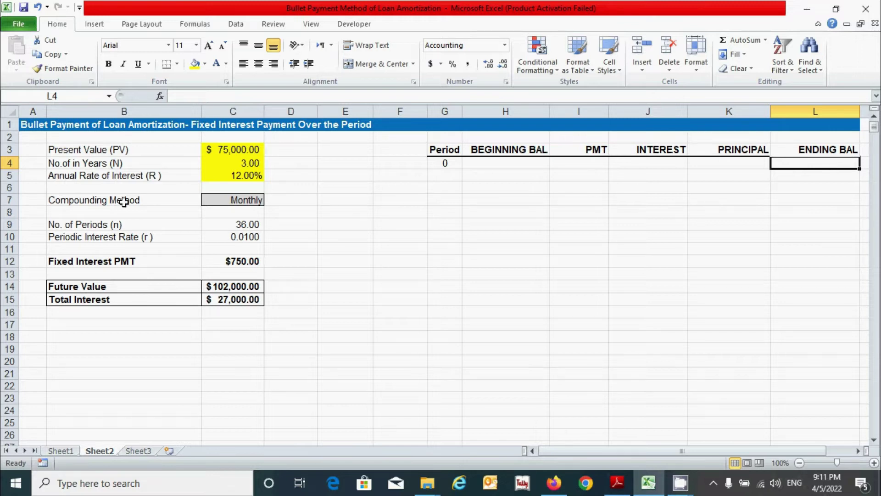
{"action": "type", "text": "="}
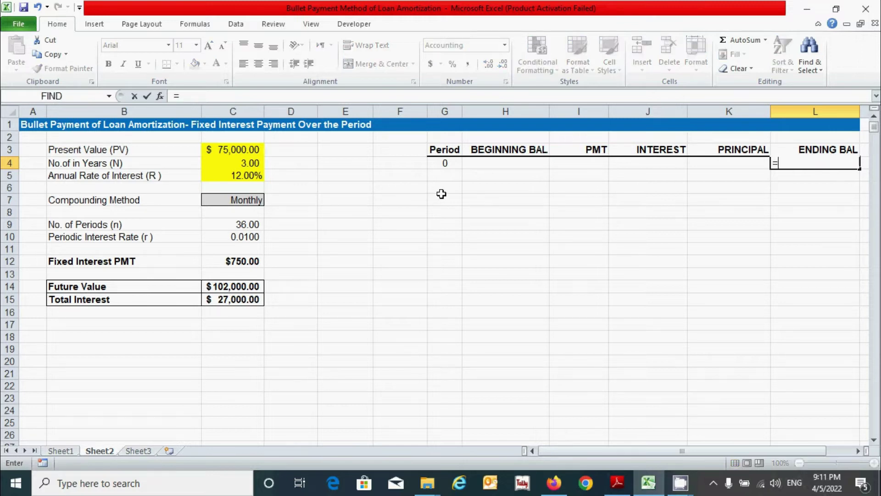
{"action": "left_click", "coordinate": [231, 150]}
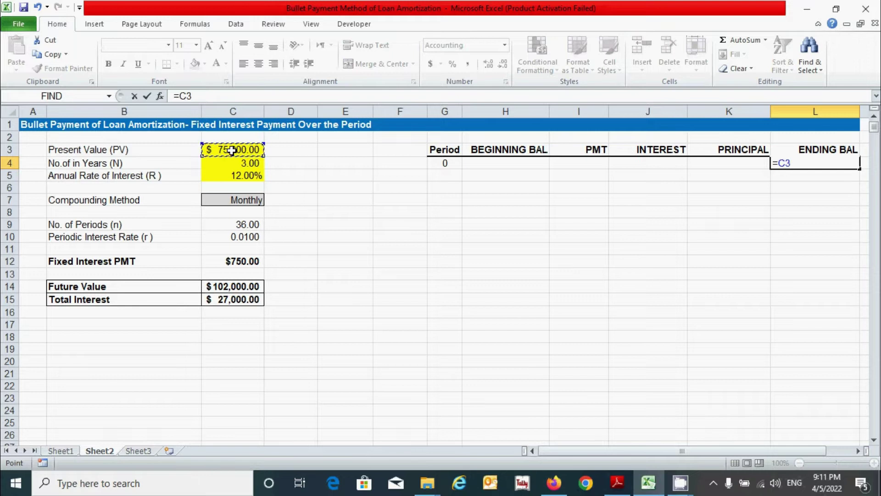
{"action": "key", "text": "F4"}
{"action": "key", "text": "Return"}
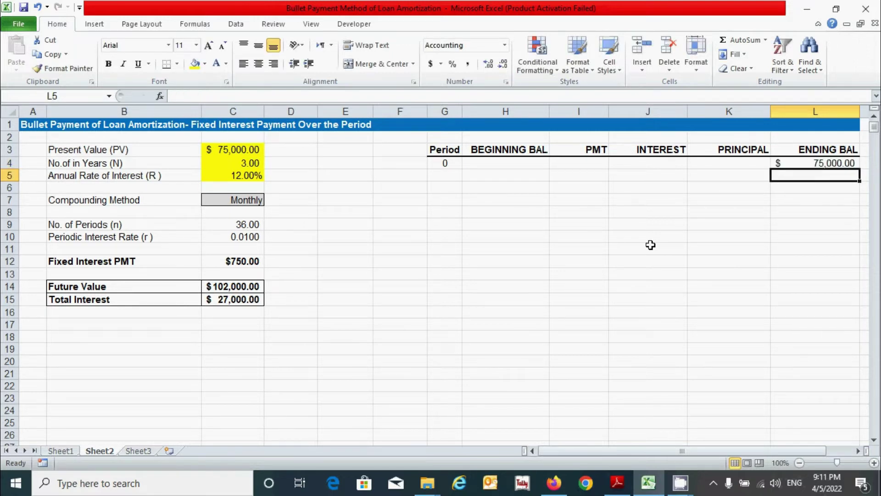
Enter period 1 in G5
{"action": "left_click", "coordinate": [449, 175]}
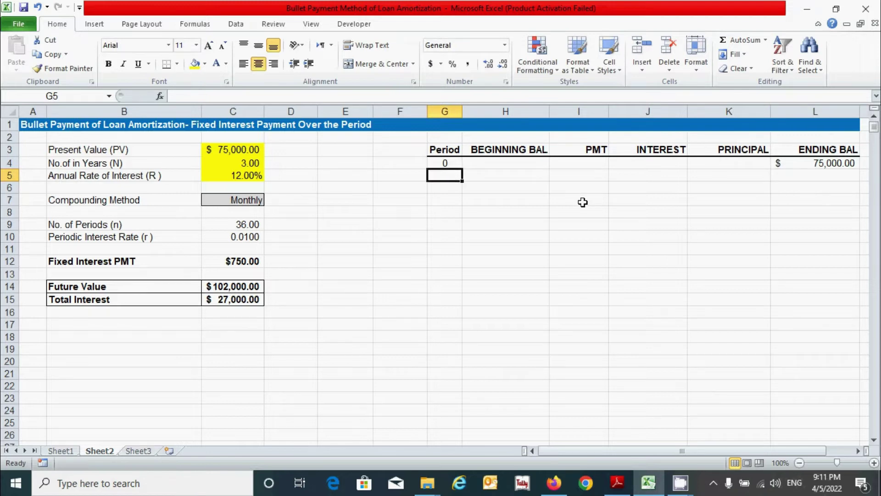
{"action": "type", "text": "1"}
{"action": "key", "text": "Return"}
{"action": "left_click", "coordinate": [457, 177]}
{"action": "left_click", "coordinate": [468, 211]}
Extend the 0, 1 period series down the Period column
{"action": "left_click_drag", "start_coordinate": [453, 163], "coordinate": [454, 180]}
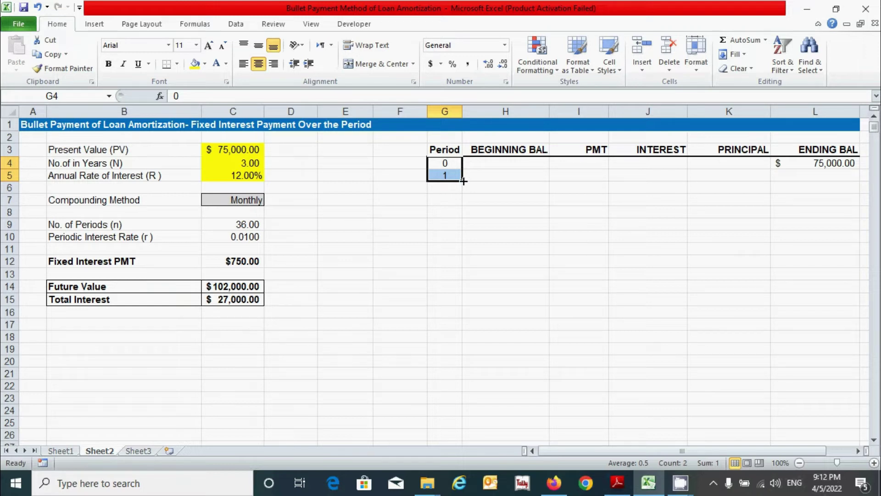
{"action": "left_click_drag", "start_coordinate": [464, 181], "coordinate": [464, 395]}
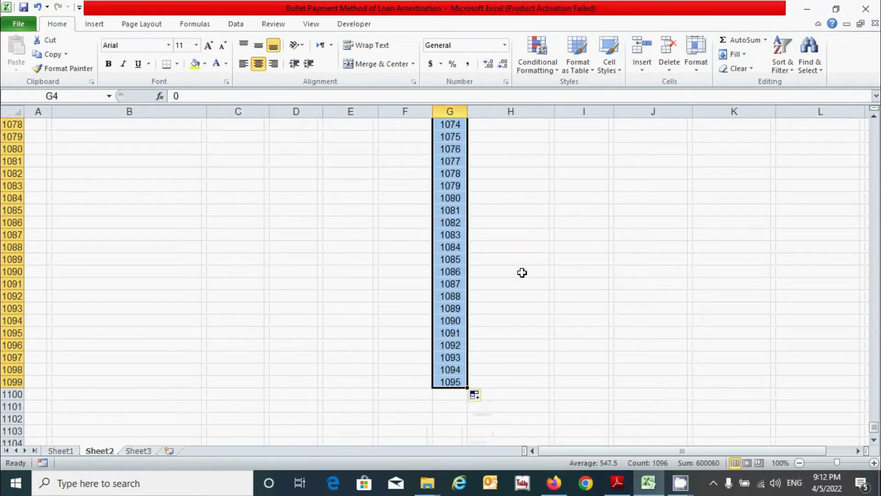
{"action": "scroll", "coordinate": [504, 252], "scroll_direction": "up", "scroll_amount": 6}
{"action": "key", "text": "ctrl+Home"}
Set period 1's Beginning Bal in H5 to =L4, showing $75,000.00
{"action": "left_click", "coordinate": [528, 175]}
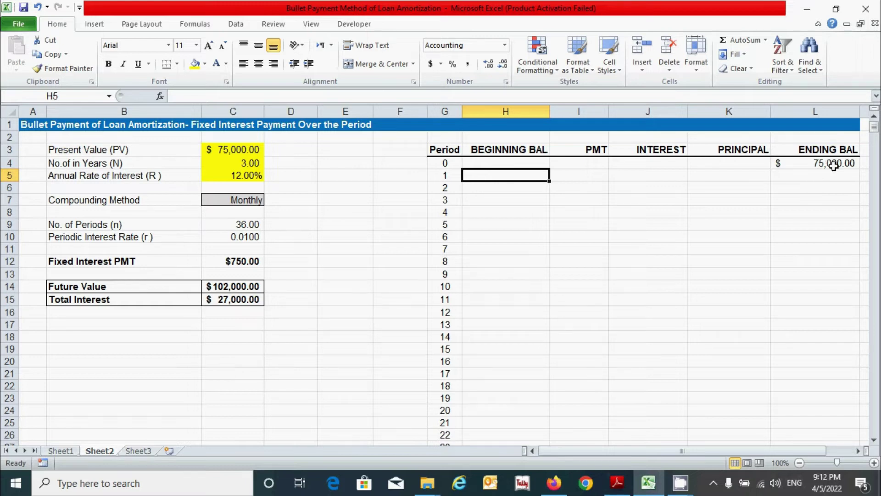
{"action": "type", "text": "="}
{"action": "left_click", "coordinate": [813, 164]}
{"action": "key", "text": "Return"}
{"action": "left_click", "coordinate": [522, 175]}
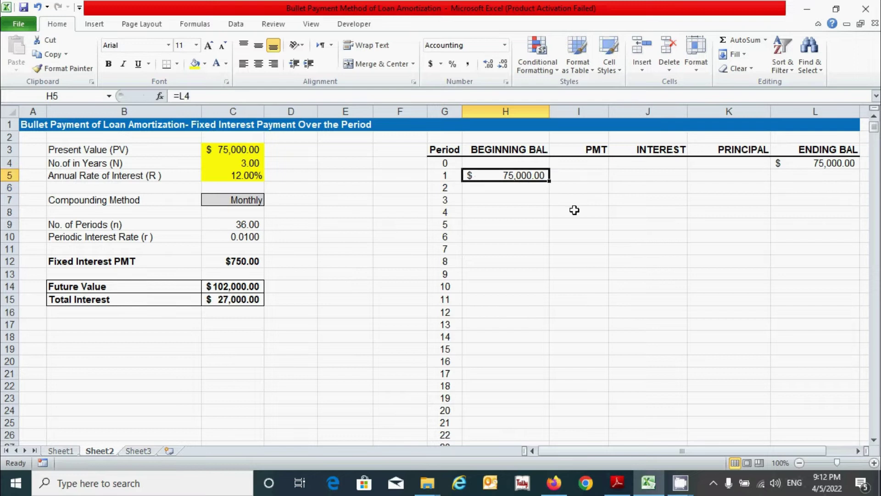
Fill =L4 down column H, then enter =J5+K5 as PMT and fill it down column I
{"action": "double_click", "coordinate": [550, 181]}
{"action": "left_click", "coordinate": [585, 175]}
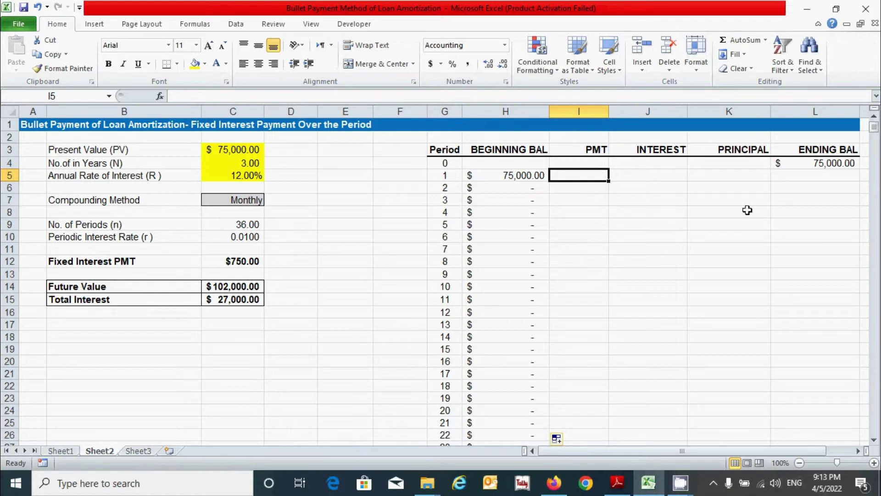
{"action": "type", "text": "="}
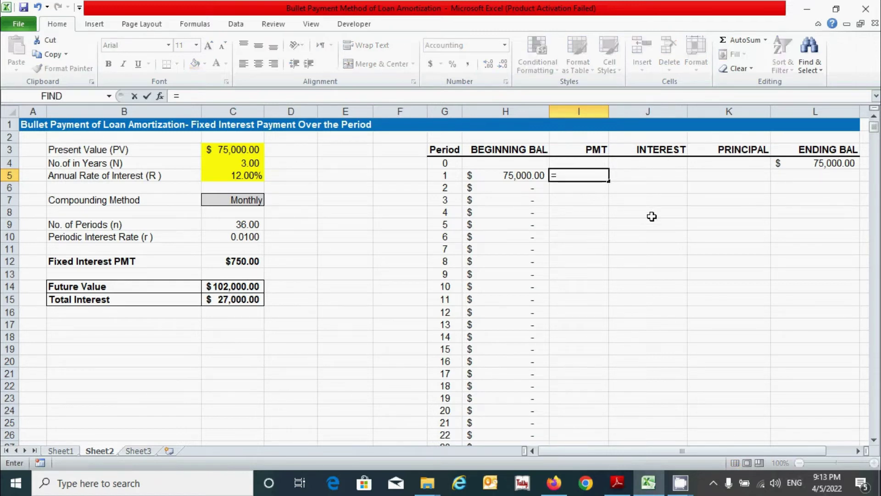
{"action": "left_click", "coordinate": [669, 174]}
{"action": "type", "text": "+"}
{"action": "left_click", "coordinate": [723, 174]}
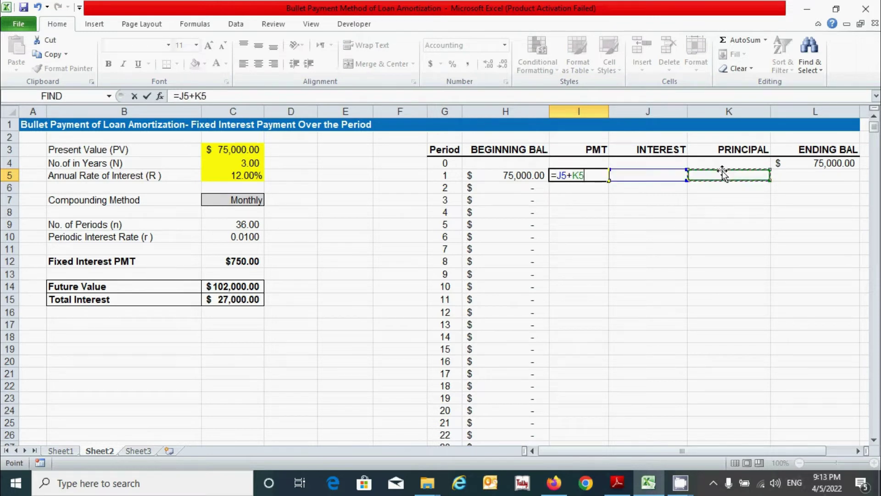
{"action": "key", "text": "Return"}
{"action": "left_click", "coordinate": [578, 177]}
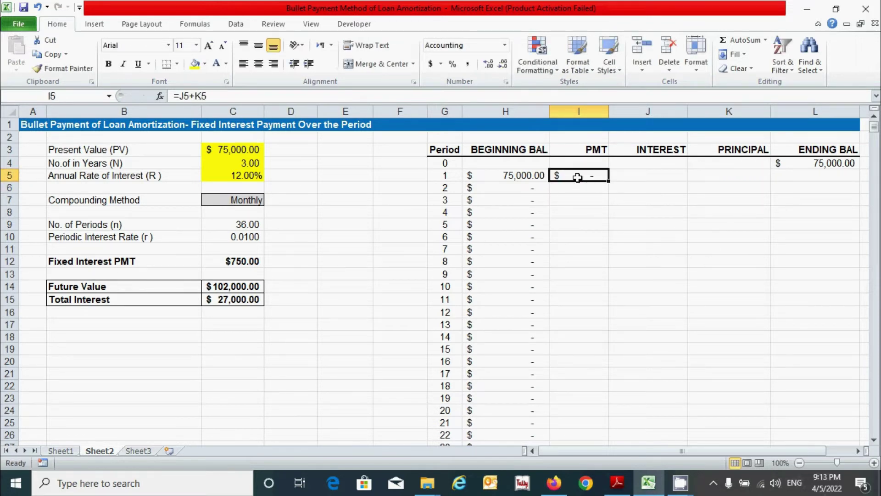
{"action": "double_click", "coordinate": [610, 182]}
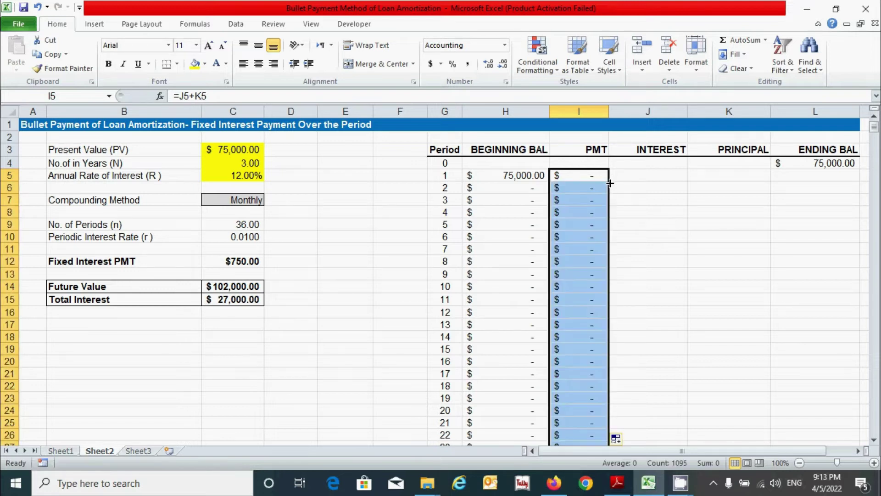
{"action": "left_click", "coordinate": [646, 181]}
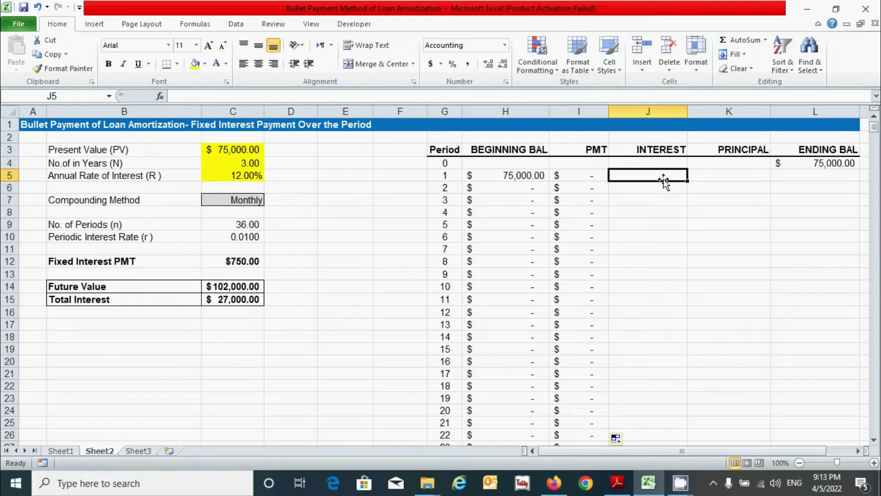
Set J5 to =$C$12 and fill it down so every period's interest is $750.00
{"action": "type", "text": "="}
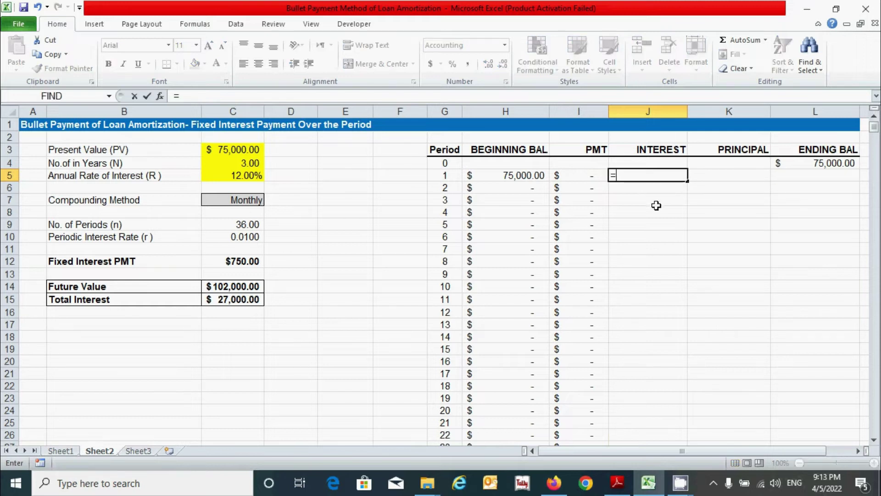
{"action": "left_click", "coordinate": [250, 264]}
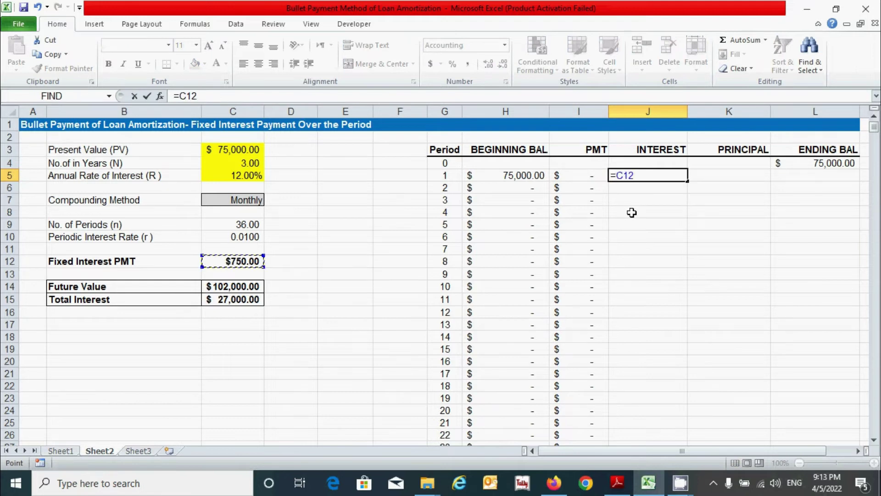
{"action": "key", "text": "F4"}
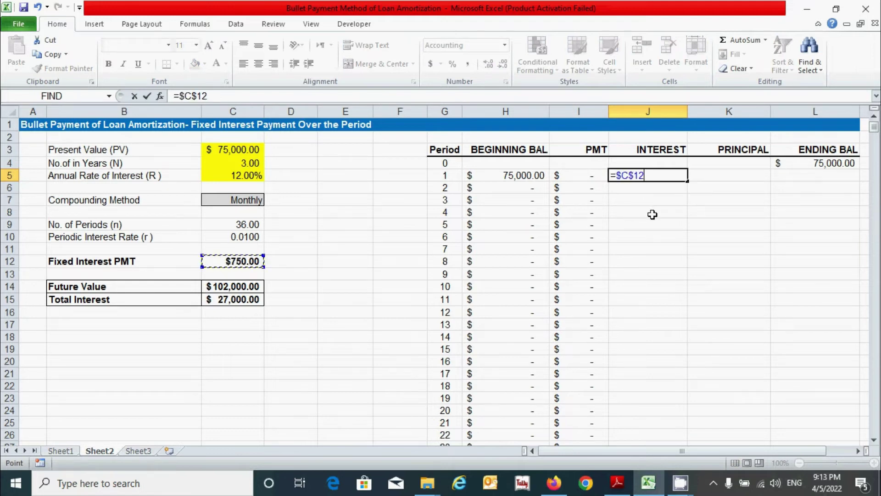
{"action": "key", "text": "Return"}
{"action": "left_click", "coordinate": [673, 175]}
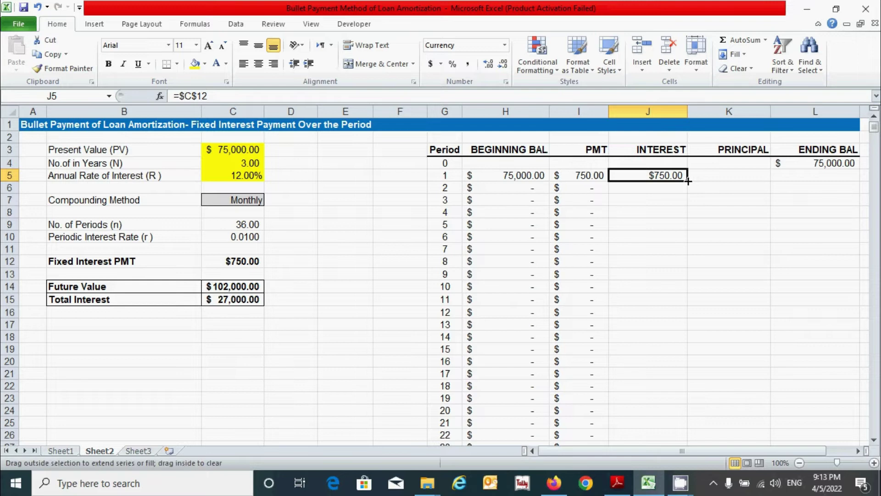
{"action": "double_click", "coordinate": [687, 181]}
{"action": "left_click", "coordinate": [728, 180]}
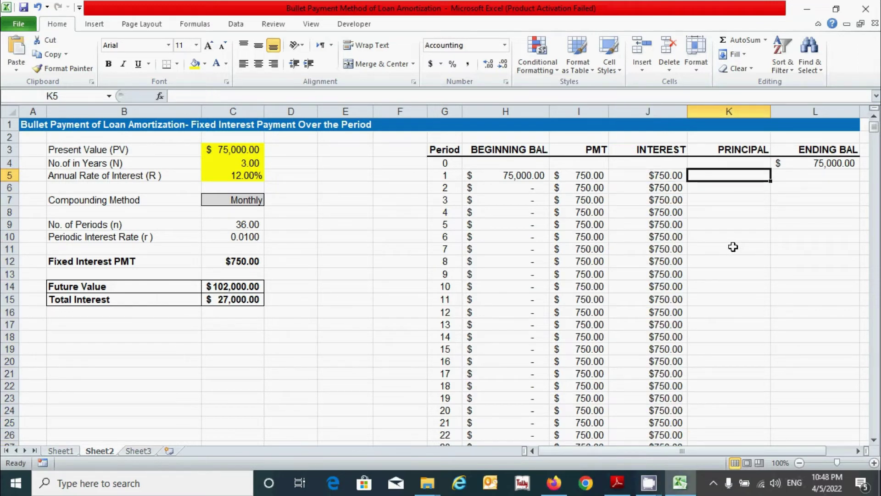
Enter =IF(G5=$C$9,$C$3,0) in K5 so principal is repaid only at the final period
{"action": "type", "text": "=if"}
{"action": "key", "text": "Tab"}
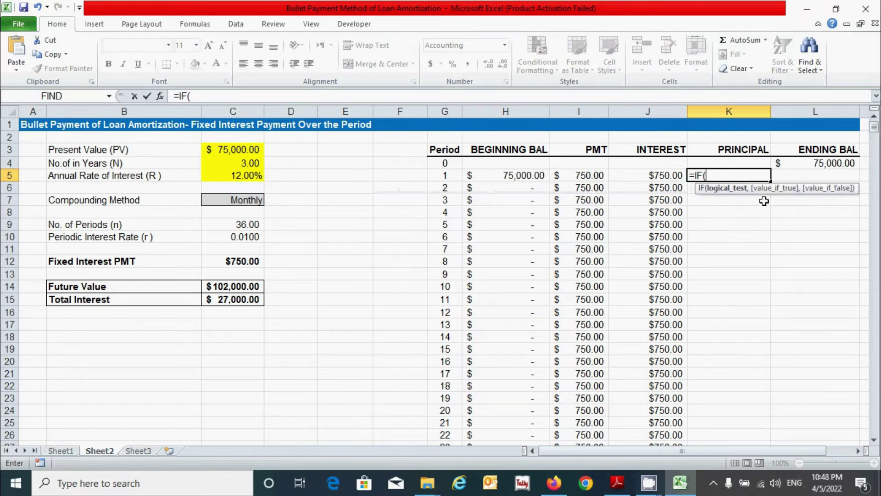
{"action": "left_click", "coordinate": [445, 174]}
{"action": "type", "text": "="}
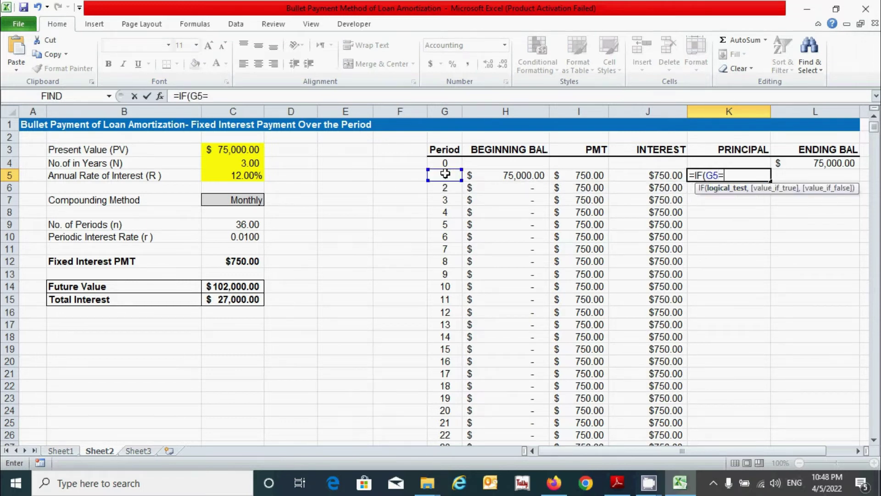
{"action": "left_click", "coordinate": [234, 222]}
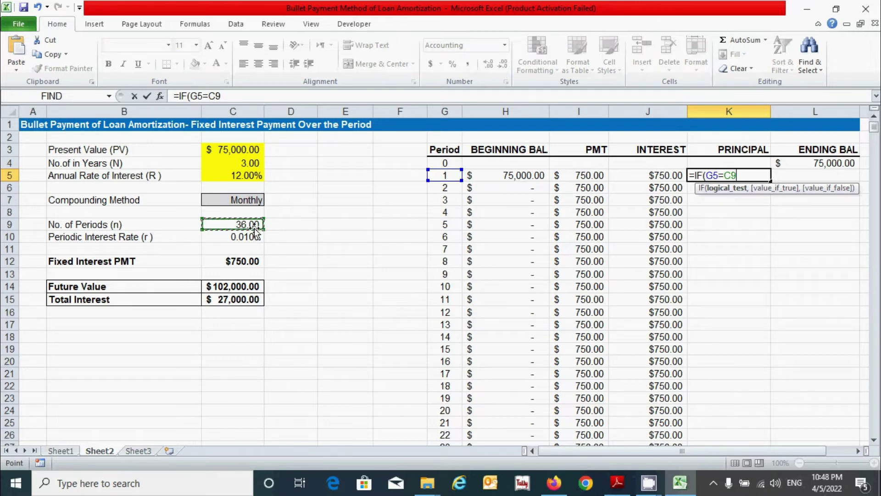
{"action": "key", "text": "F4"}
{"action": "type", "text": ","}
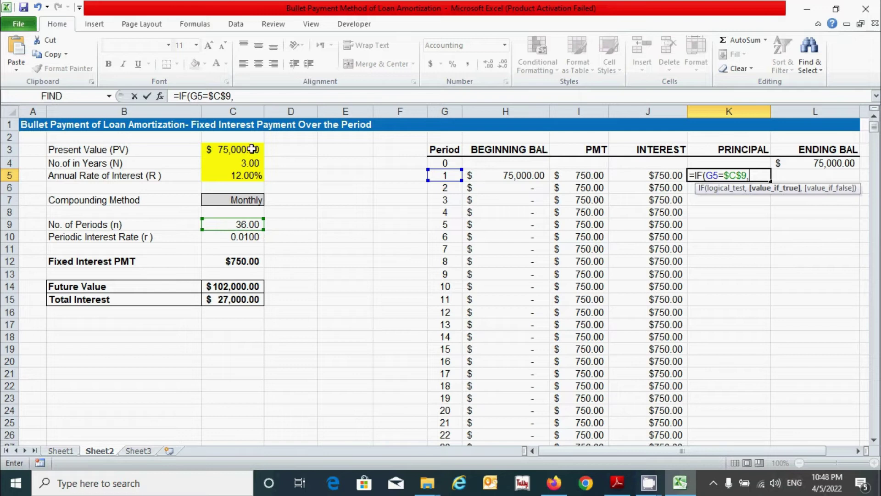
{"action": "left_click", "coordinate": [232, 148]}
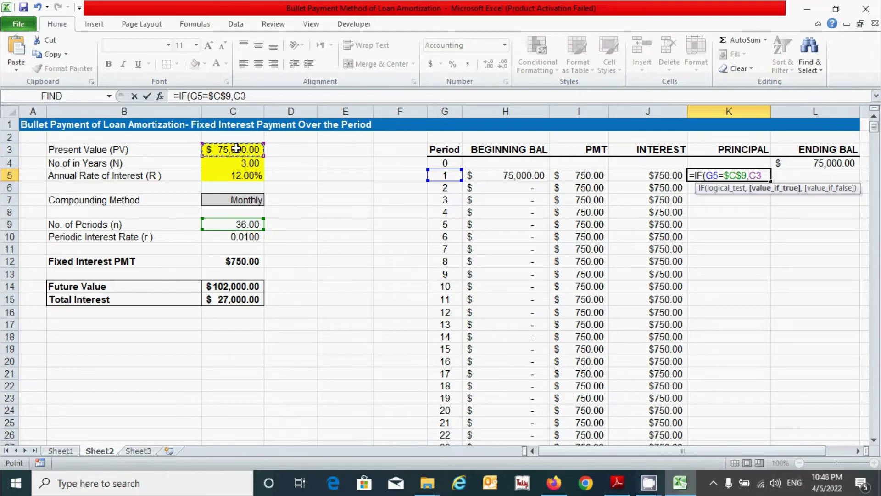
{"action": "key", "text": "F4"}
{"action": "type", "text": ",0"}
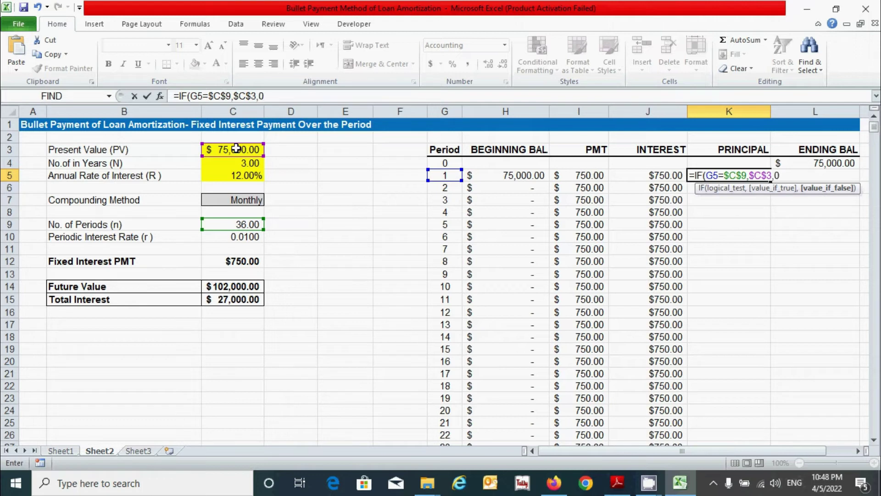
{"action": "key", "text": "Return"}
Fill the principal formula down column K and check $75,000.00 appears at period 36
{"action": "left_click", "coordinate": [770, 175]}
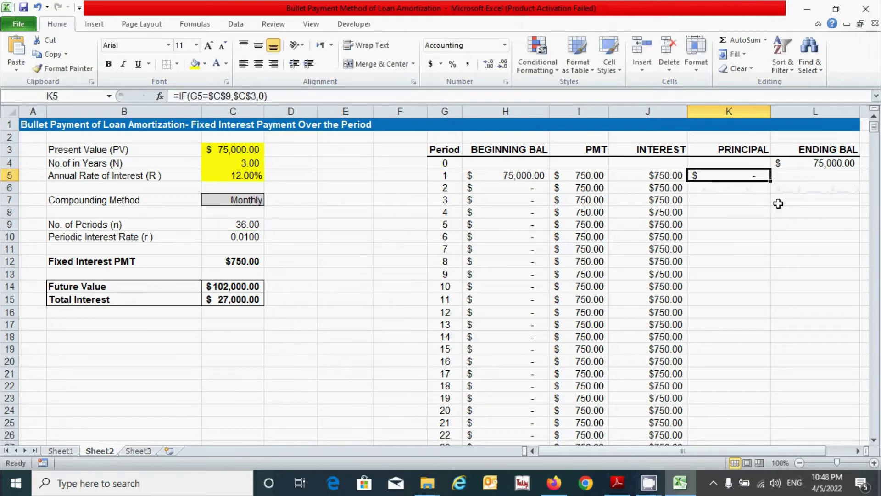
{"action": "double_click", "coordinate": [772, 181]}
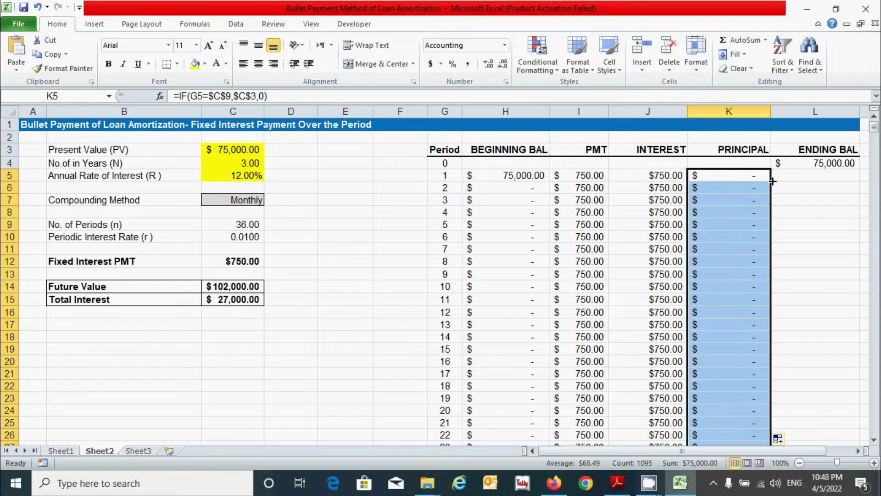
{"action": "left_click", "coordinate": [796, 179]}
{"action": "scroll", "coordinate": [762, 300], "scroll_direction": "down", "scroll_amount": 6}
{"action": "scroll", "coordinate": [763, 300], "scroll_direction": "down", "scroll_amount": 1}
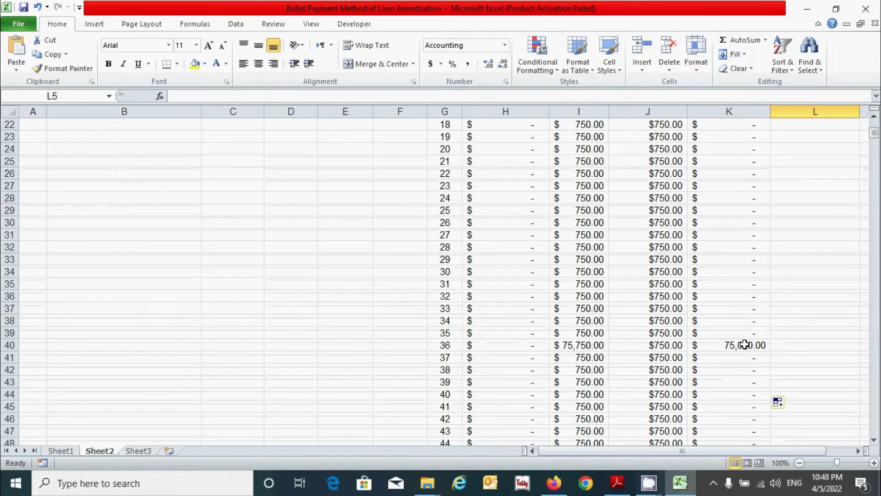
{"action": "scroll", "coordinate": [773, 348], "scroll_direction": "up", "scroll_amount": 7}
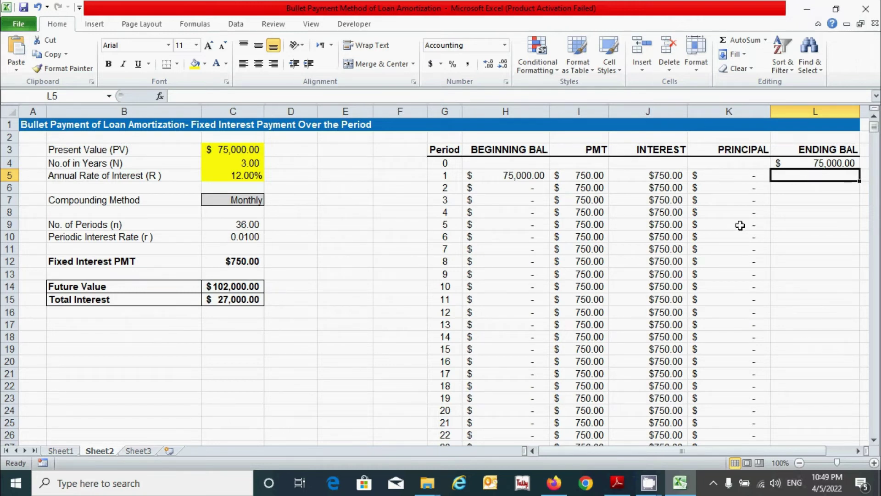
Enter =H5-K5 in L5 and fill it down the ENDING BAL column
{"action": "type", "text": "="}
{"action": "left_click", "coordinate": [523, 176]}
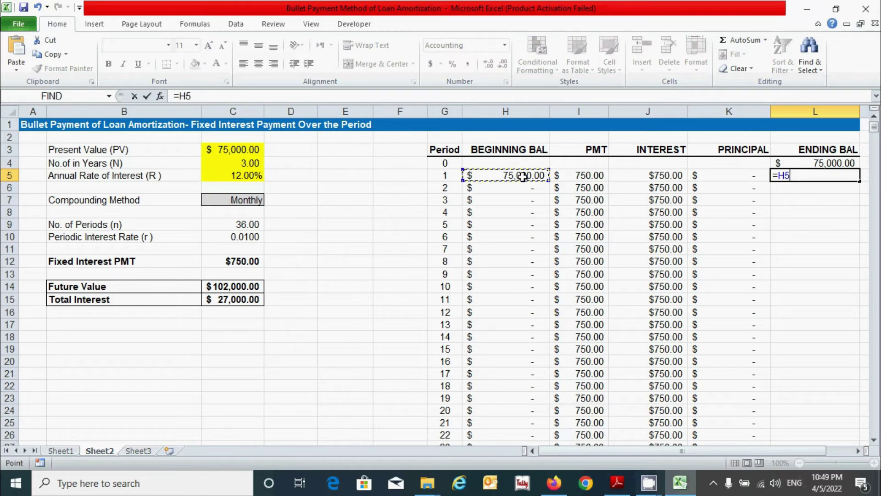
{"action": "type", "text": "-"}
{"action": "left_click", "coordinate": [725, 179]}
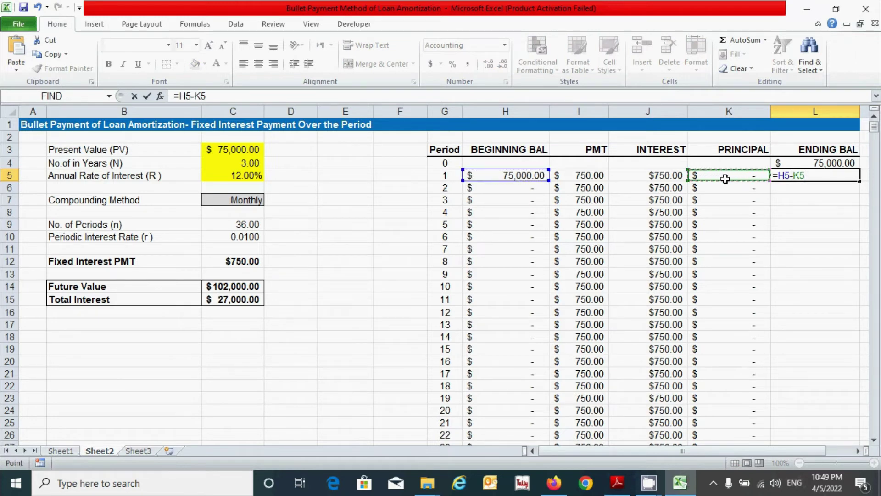
{"action": "key", "text": "Return"}
{"action": "left_click", "coordinate": [796, 176]}
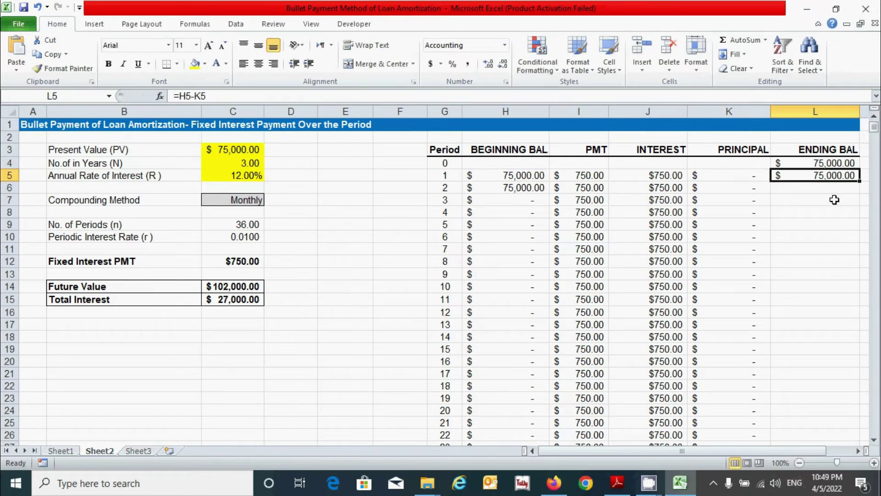
{"action": "double_click", "coordinate": [861, 181]}
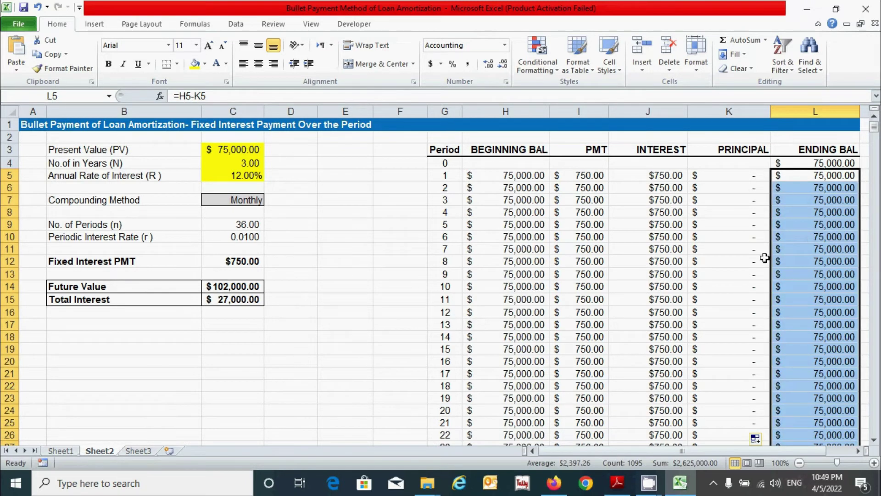
Verify the ending balance reaches zero at period 36, then select the rows after it
{"action": "left_click", "coordinate": [764, 259]}
{"action": "scroll", "coordinate": [764, 259], "scroll_direction": "down", "scroll_amount": 9}
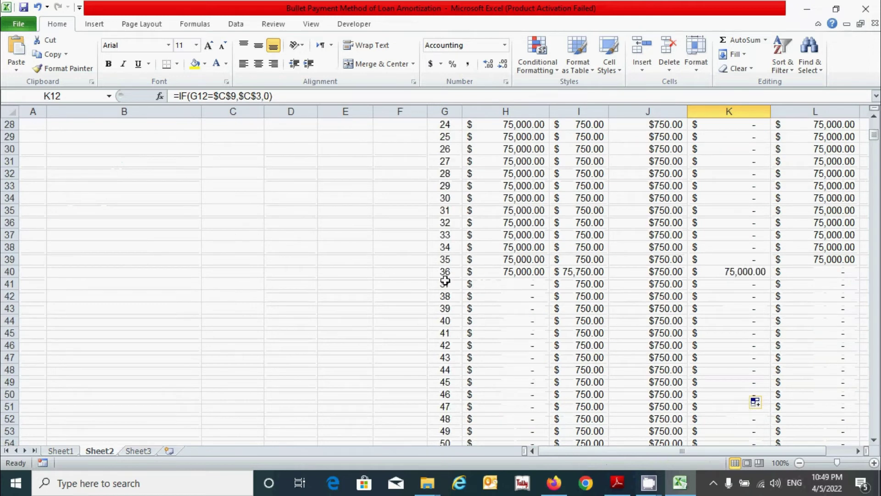
{"action": "left_click", "coordinate": [445, 273]}
{"action": "left_click", "coordinate": [799, 271]}
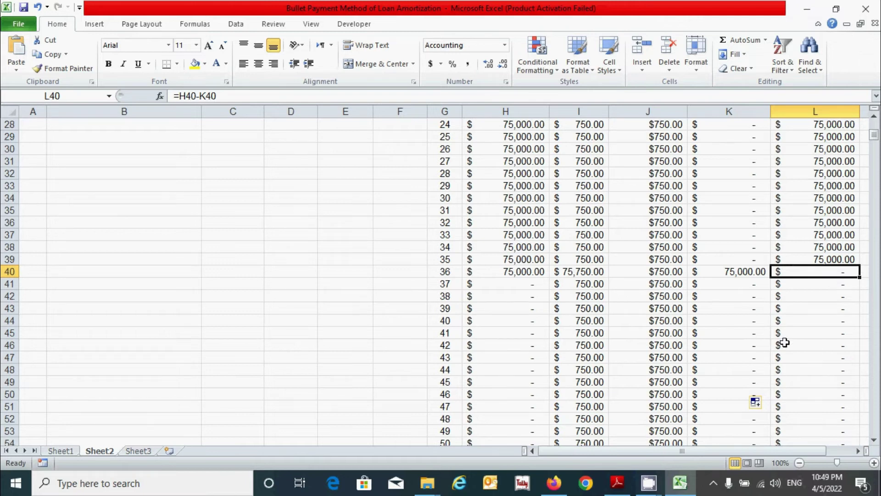
{"action": "left_click_drag", "start_coordinate": [443, 287], "coordinate": [826, 449]}
Select schedule columns G through L from period 1 in row 5 down to row 1099
{"action": "scroll", "coordinate": [734, 375], "scroll_direction": "up", "scroll_amount": 10}
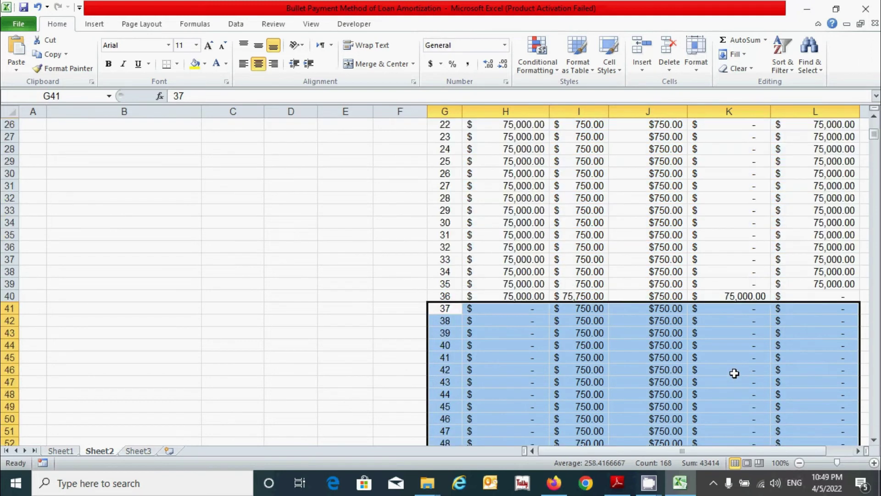
{"action": "scroll", "coordinate": [735, 376], "scroll_direction": "up", "scroll_amount": 5}
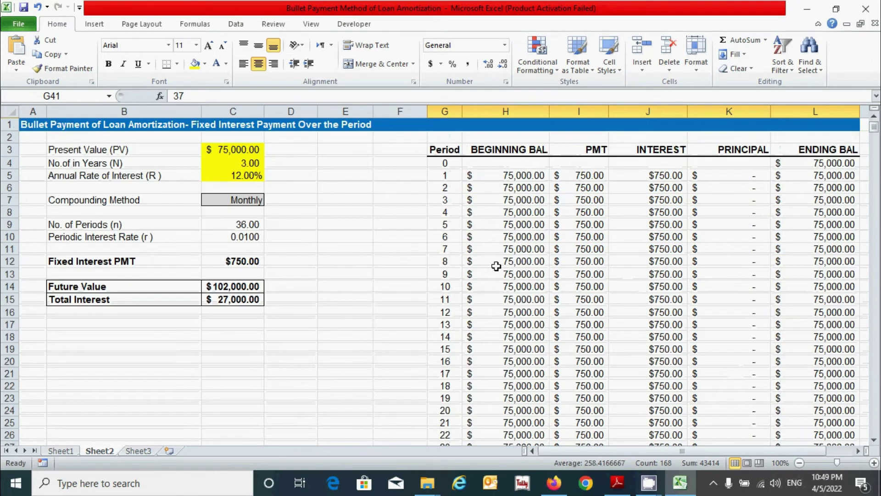
{"action": "left_click", "coordinate": [481, 274]}
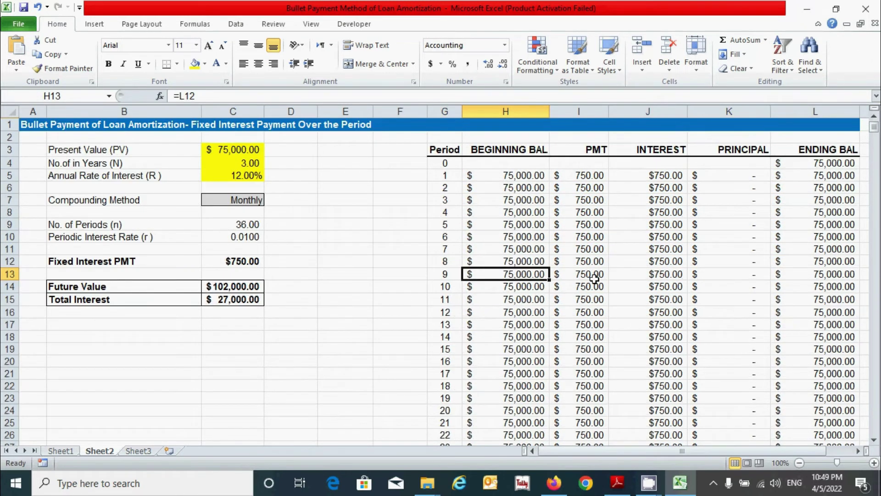
{"action": "left_click", "coordinate": [443, 176]}
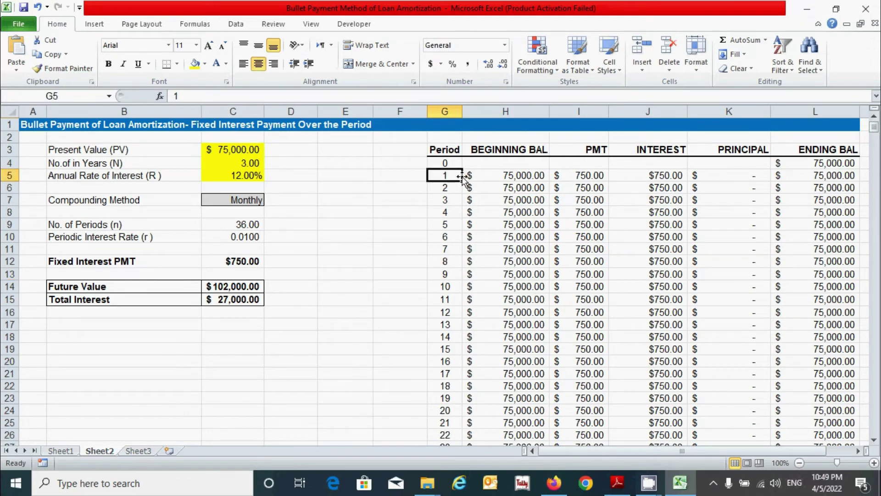
{"action": "left_click_drag", "start_coordinate": [448, 176], "coordinate": [799, 176]}
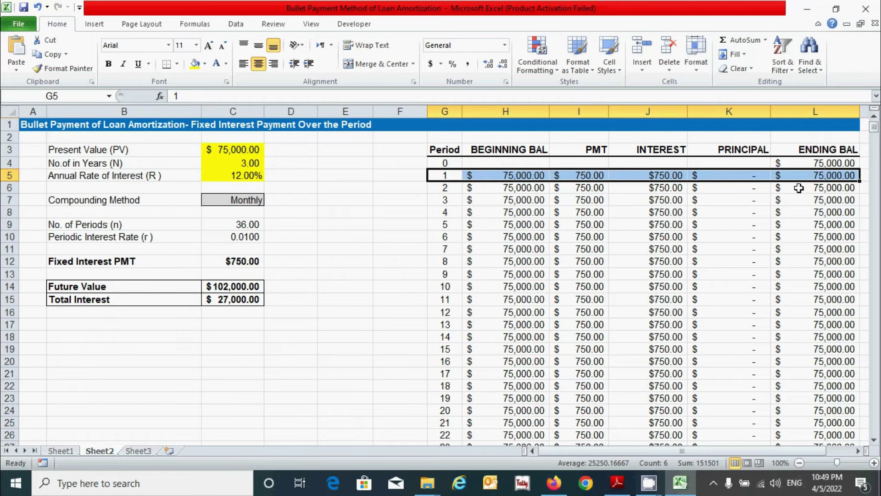
{"action": "key", "text": "ctrl+shift+Down"}
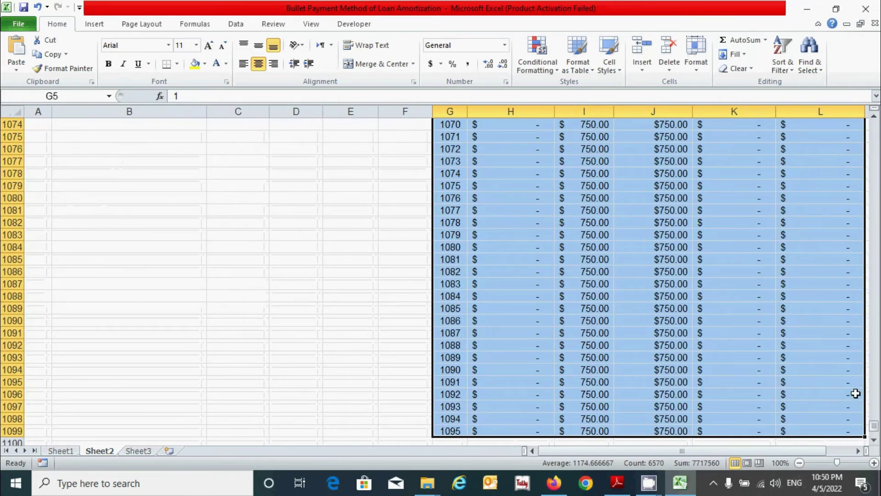
{"action": "left_click_drag", "start_coordinate": [874, 424], "coordinate": [873, 121]}
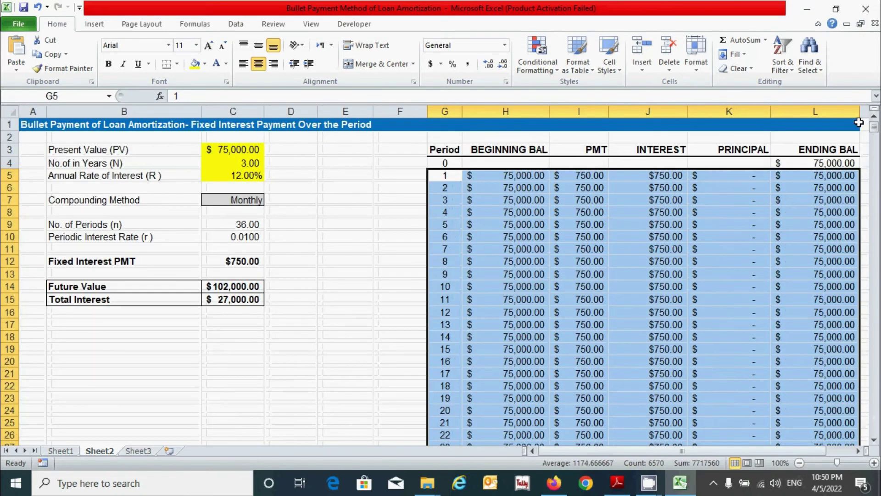
Create a new formula-based conditional formatting rule =$G5>$C$9 for the schedule
{"action": "left_click", "coordinate": [542, 64]}
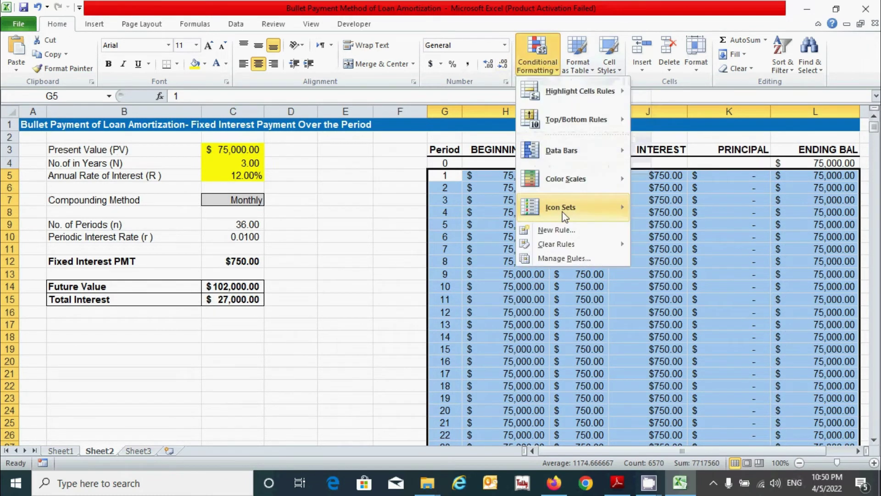
{"action": "left_click", "coordinate": [544, 230]}
{"action": "left_click", "coordinate": [556, 177]}
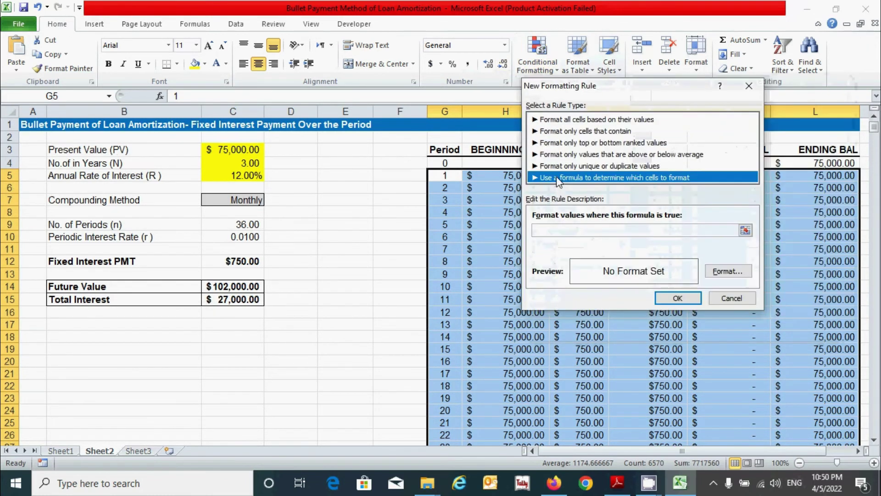
{"action": "left_click", "coordinate": [554, 231]}
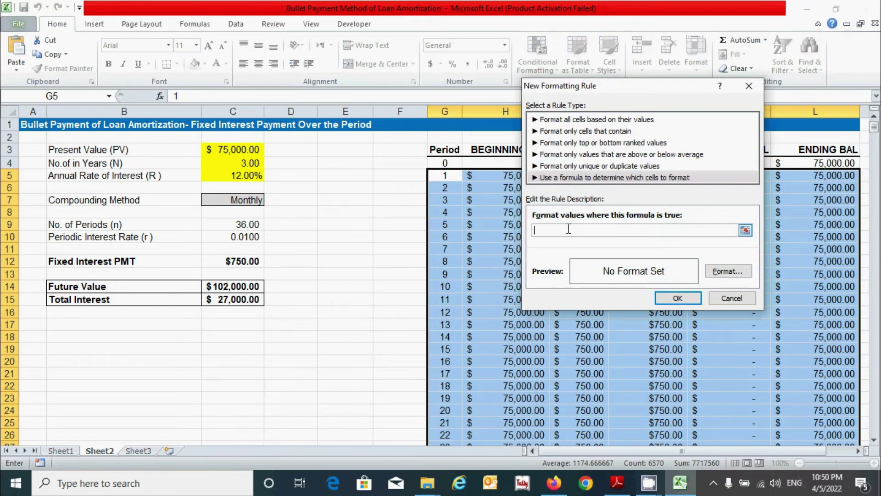
{"action": "type", "text": "="}
{"action": "left_click_drag", "start_coordinate": [596, 86], "coordinate": [554, 71]}
{"action": "type", "text": ">"}
{"action": "left_click", "coordinate": [238, 228]}
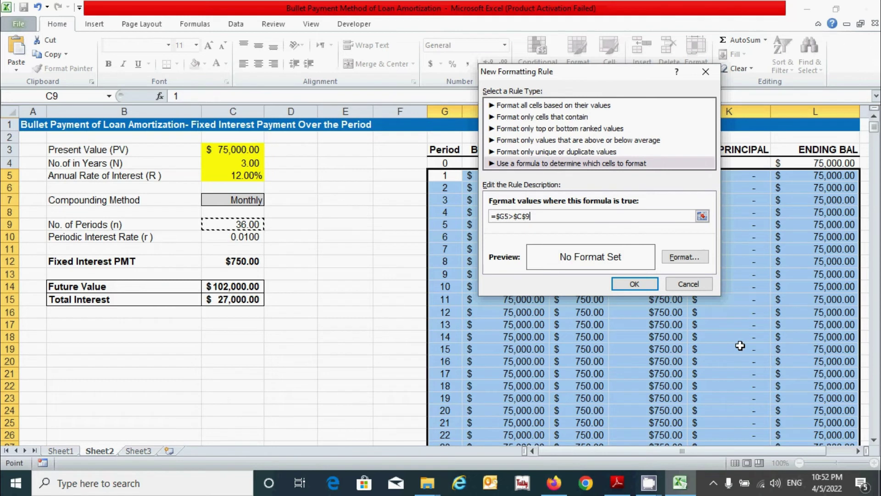
Give the rule a white font colour and save it
{"action": "left_click", "coordinate": [692, 259]}
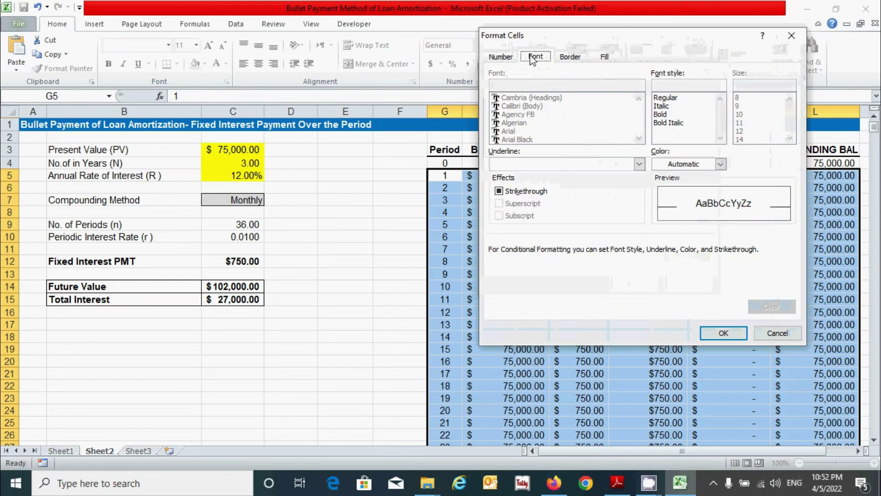
{"action": "left_click", "coordinate": [721, 165]}
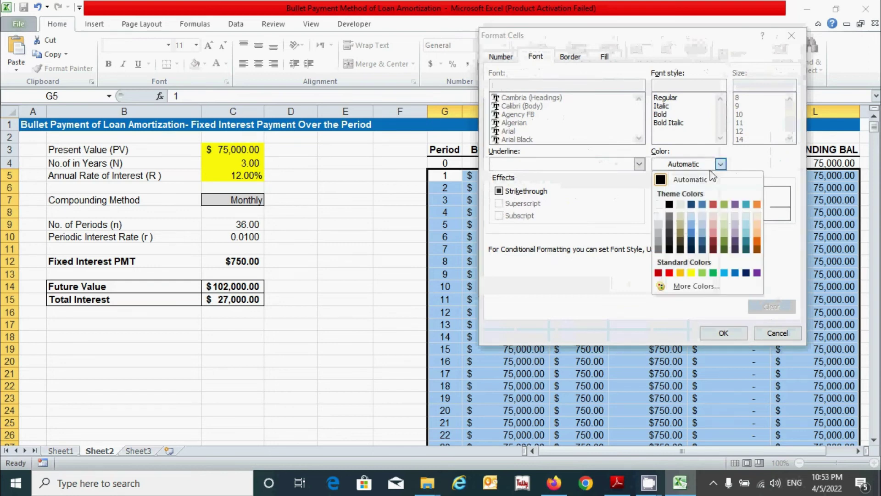
{"action": "left_click", "coordinate": [658, 205]}
{"action": "left_click", "coordinate": [714, 333]}
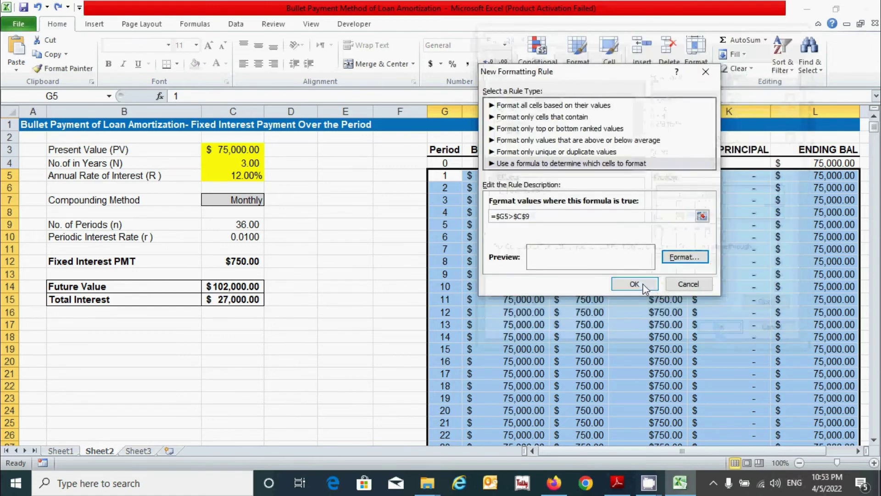
{"action": "left_click", "coordinate": [634, 284]}
{"action": "left_click", "coordinate": [366, 264]}
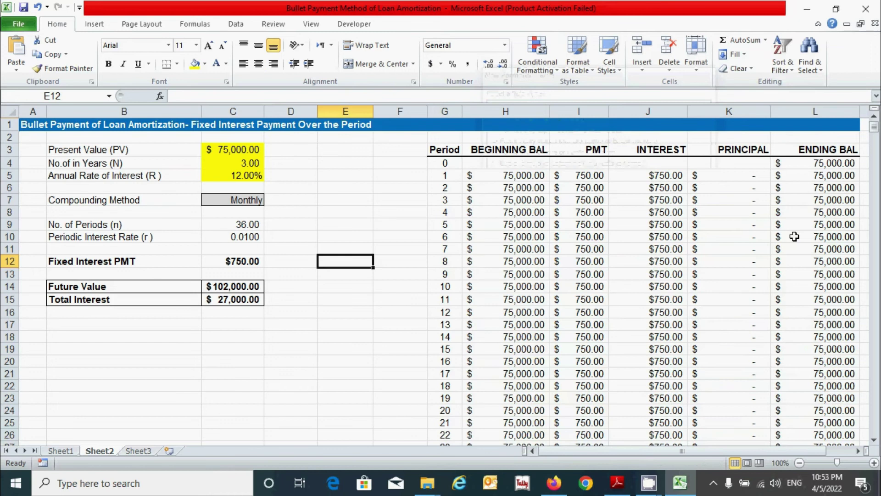
Select the rows after period 36 to confirm their values are hidden in white
{"action": "scroll", "coordinate": [794, 236], "scroll_direction": "down", "scroll_amount": 11}
{"action": "left_click", "coordinate": [457, 210]}
{"action": "left_click_drag", "start_coordinate": [458, 211], "coordinate": [793, 329]}
{"action": "scroll", "coordinate": [795, 330], "scroll_direction": "up", "scroll_amount": 14}
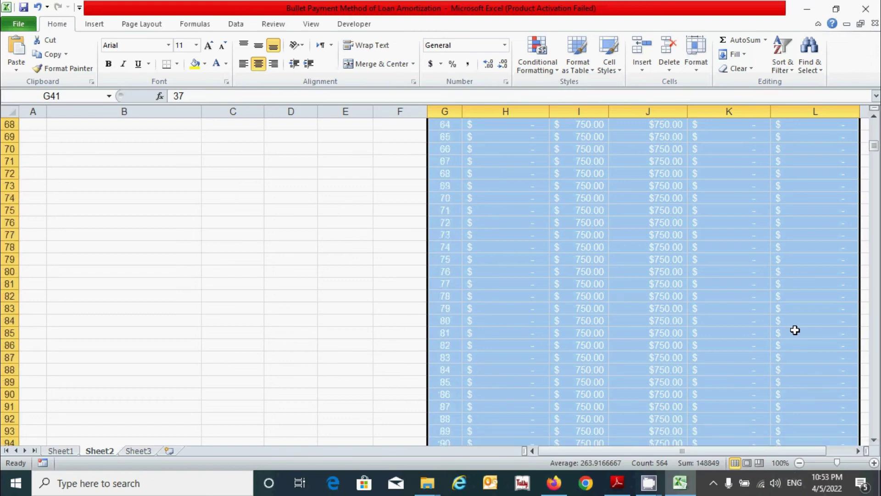
{"action": "scroll", "coordinate": [795, 330], "scroll_direction": "up", "scroll_amount": 20}
{"action": "left_click", "coordinate": [400, 261]}
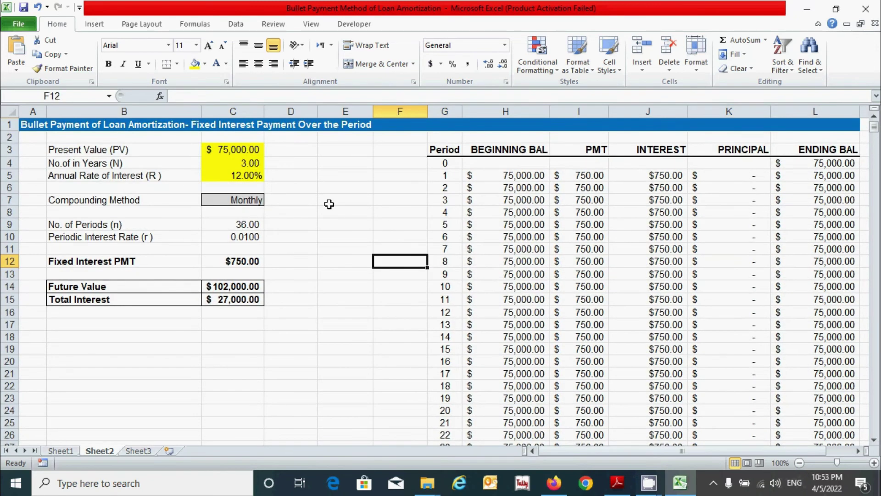
Switch the C7 Compounding Method through Annually, Semi-Annually, Quarterly and Monthly
{"action": "left_click", "coordinate": [255, 200]}
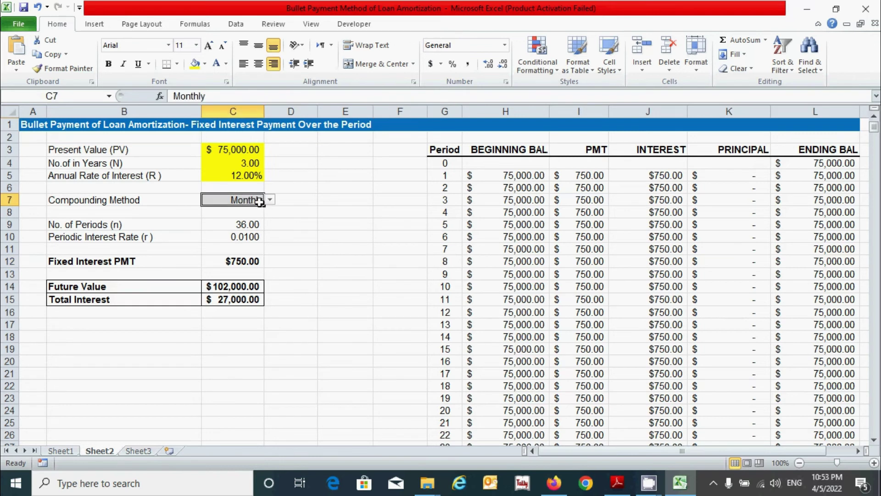
{"action": "left_click", "coordinate": [271, 201]}
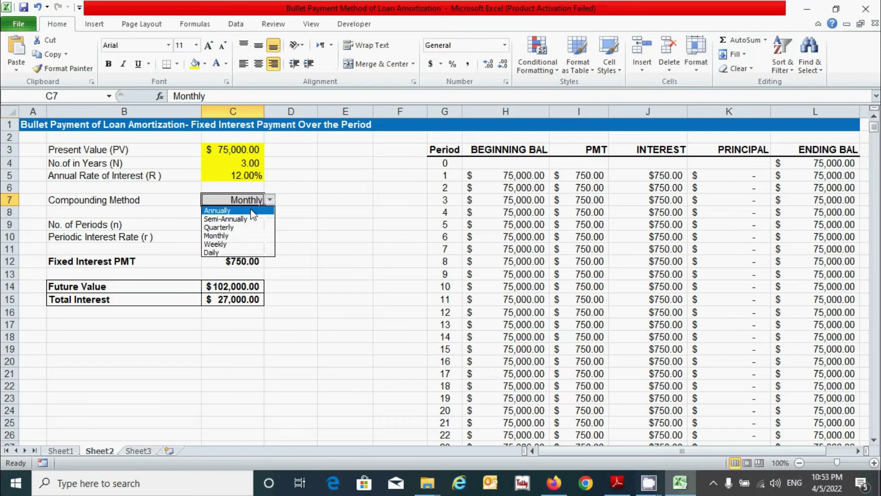
{"action": "left_click", "coordinate": [251, 211]}
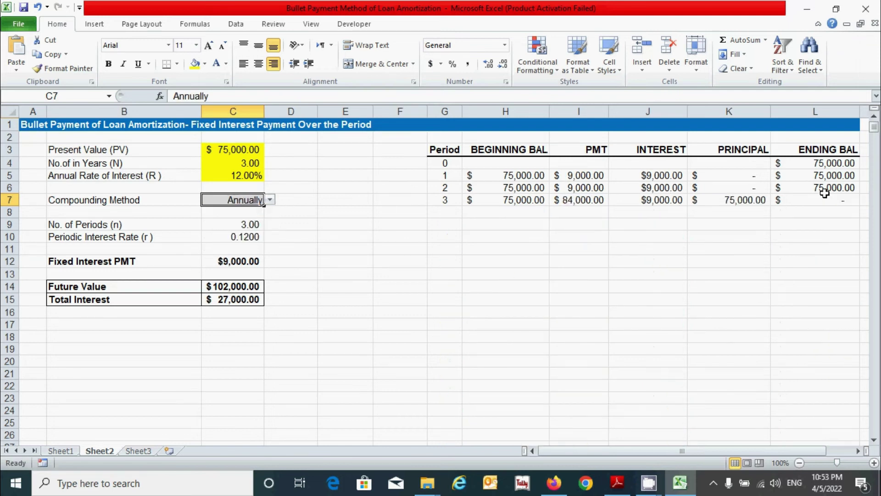
{"action": "left_click", "coordinate": [271, 200]}
{"action": "left_click", "coordinate": [226, 219]}
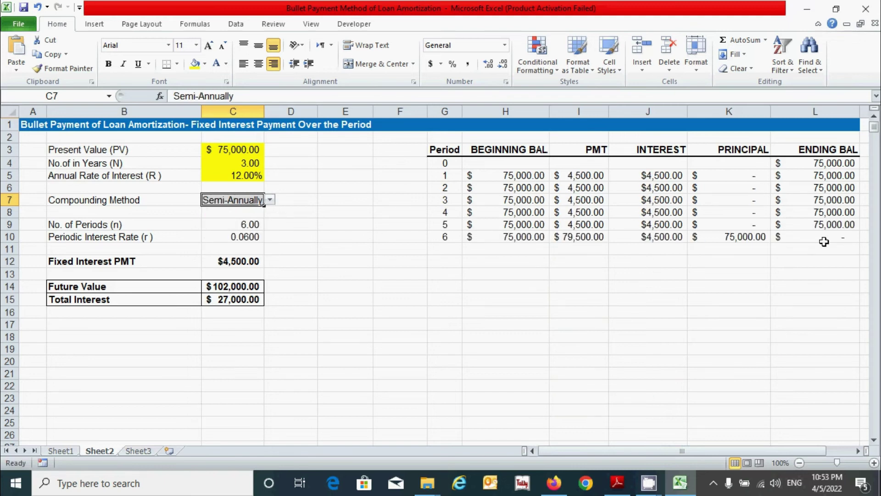
{"action": "left_click", "coordinate": [270, 200]}
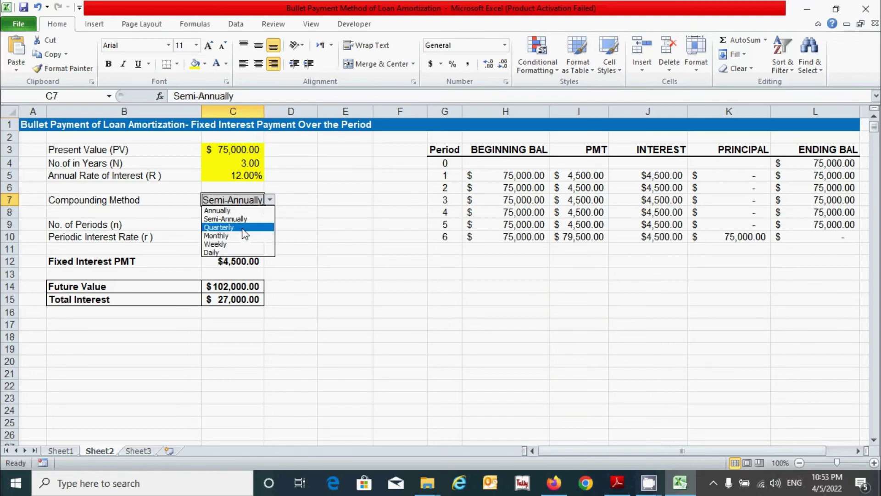
{"action": "left_click", "coordinate": [226, 228]}
{"action": "left_click", "coordinate": [271, 200]}
{"action": "left_click", "coordinate": [244, 236]}
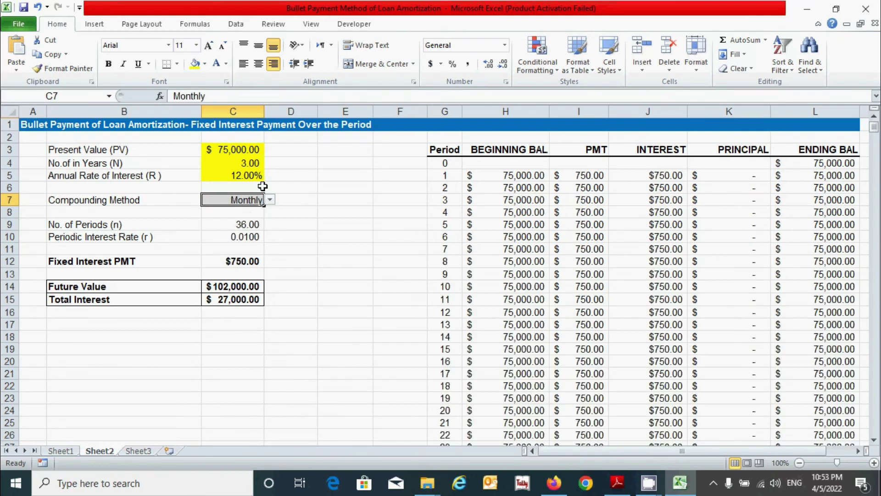
Try Weekly and Daily compounding, scrolling to check the end of the schedule
{"action": "left_click", "coordinate": [271, 200]}
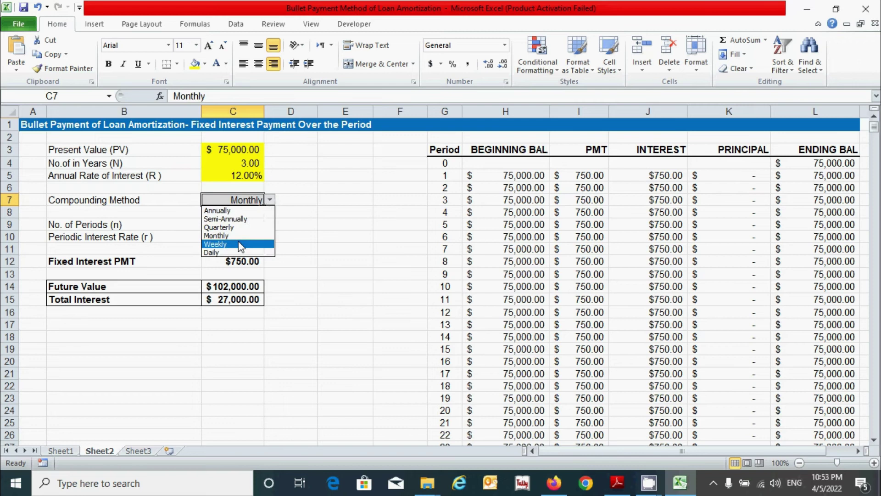
{"action": "left_click", "coordinate": [240, 245]}
{"action": "scroll", "coordinate": [660, 251], "scroll_direction": "down", "scroll_amount": 20}
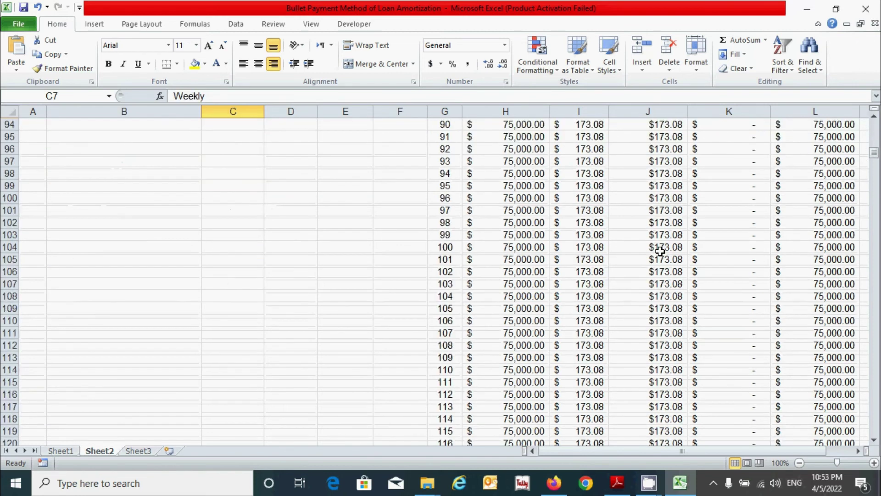
{"action": "scroll", "coordinate": [660, 250], "scroll_direction": "down", "scroll_amount": 20}
{"action": "scroll", "coordinate": [659, 250], "scroll_direction": "up", "scroll_amount": 20}
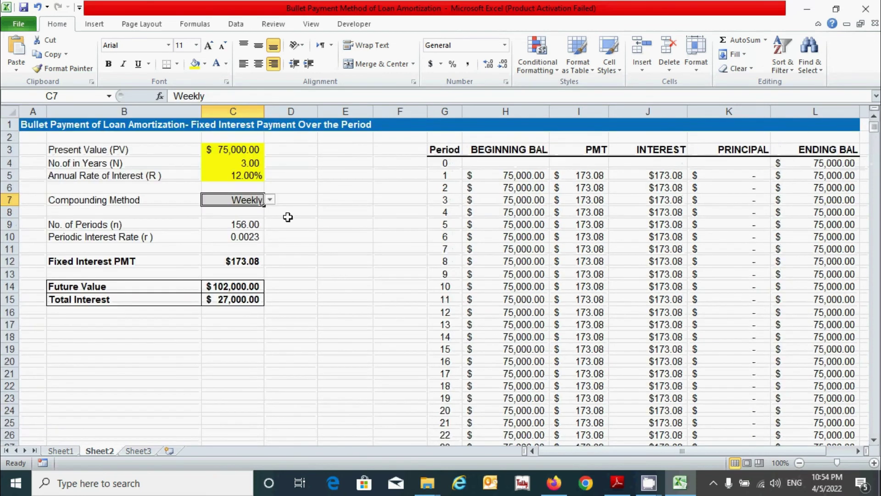
{"action": "left_click", "coordinate": [270, 200]}
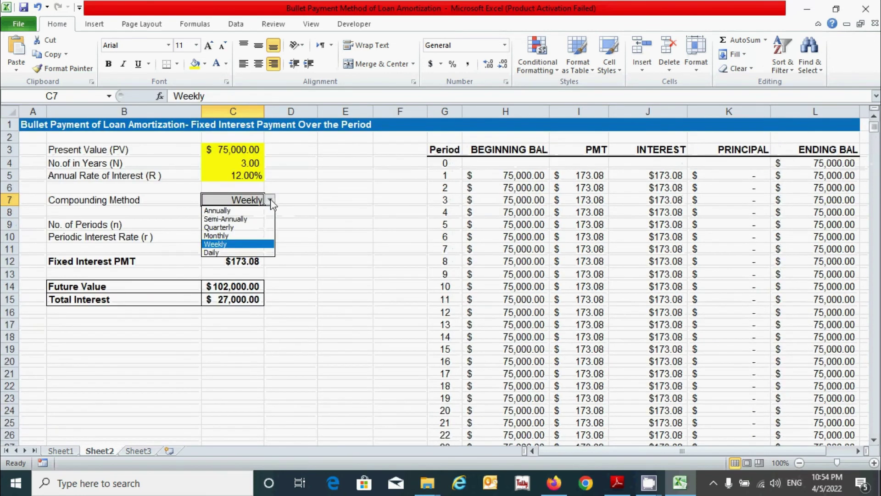
{"action": "left_click", "coordinate": [239, 249]}
{"action": "left_click_drag", "start_coordinate": [874, 127], "coordinate": [873, 428]}
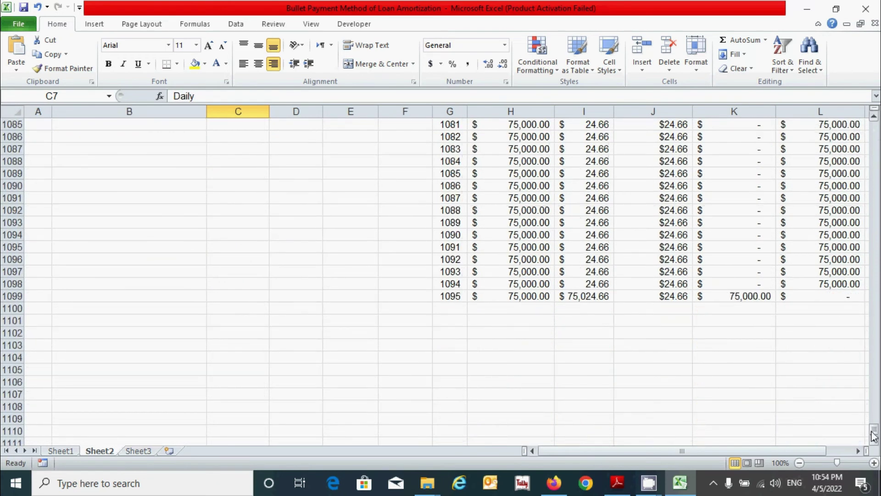
{"action": "left_click_drag", "start_coordinate": [873, 436], "coordinate": [873, 121]}
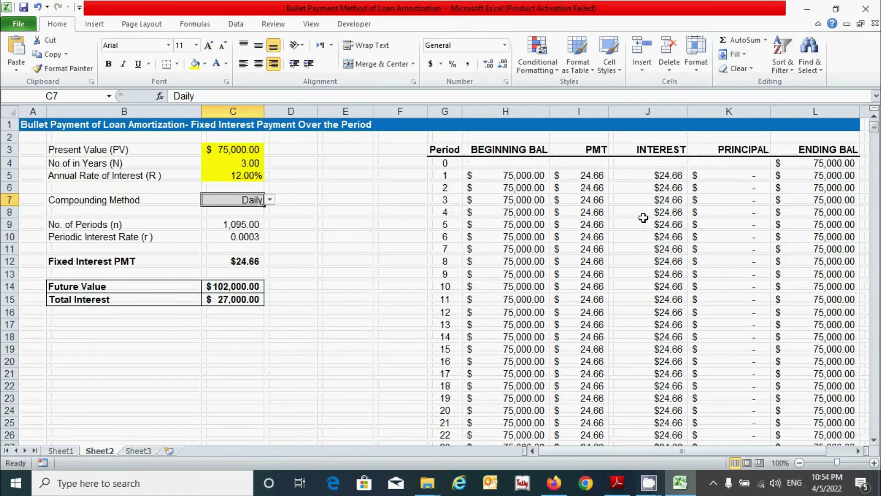
Set the Compounding Method back to Monthly, giving 36 periods at $750.00
{"action": "left_click", "coordinate": [330, 236]}
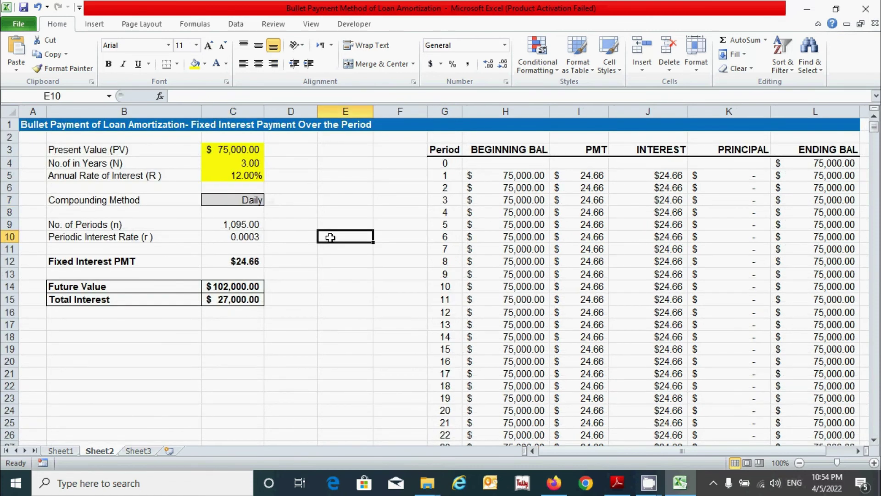
{"action": "left_click", "coordinate": [311, 318]}
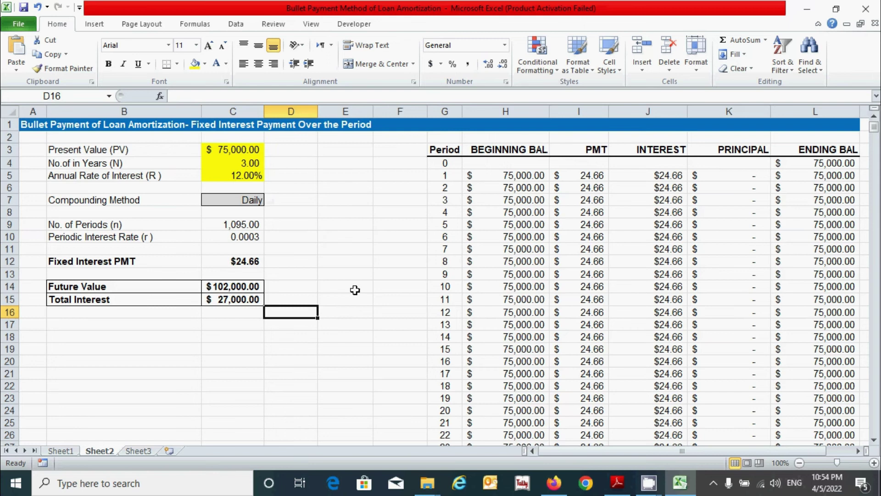
{"action": "left_click", "coordinate": [249, 200]}
{"action": "left_click", "coordinate": [270, 200]}
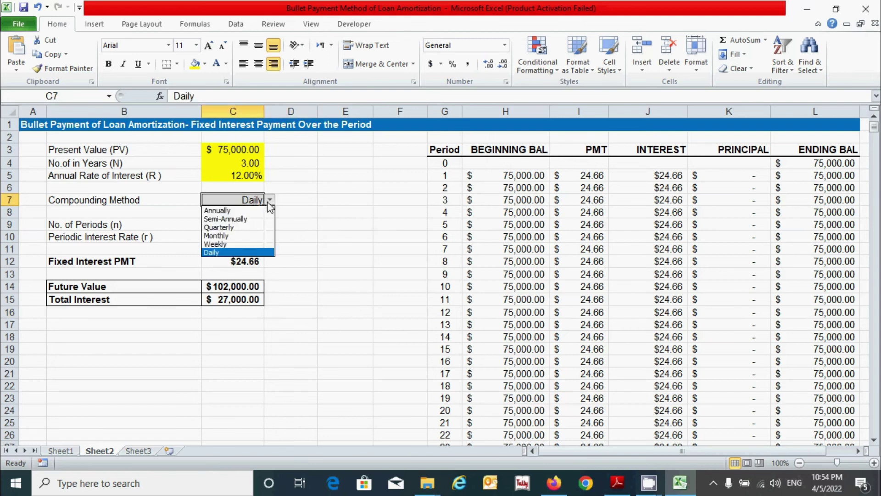
{"action": "left_click", "coordinate": [237, 236]}
{"action": "left_click", "coordinate": [334, 271]}
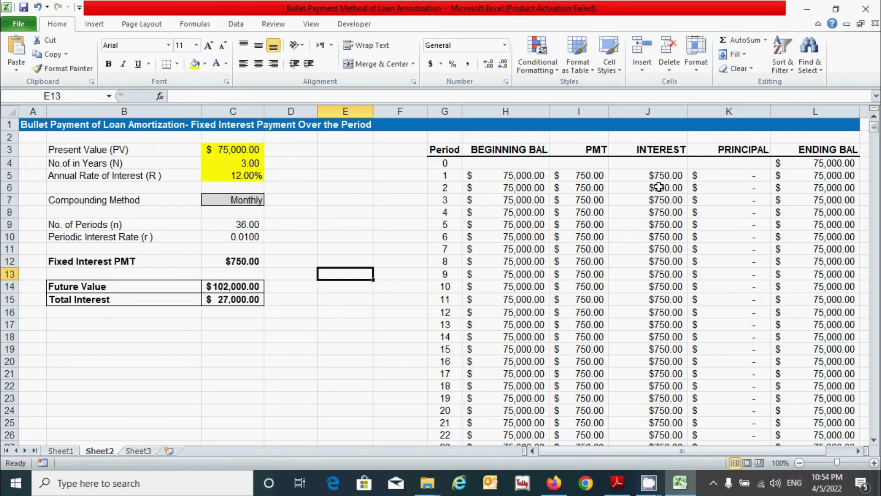
Select the INTEREST values J5:J40 to confirm they sum to $27,000.00
{"action": "left_click", "coordinate": [642, 174]}
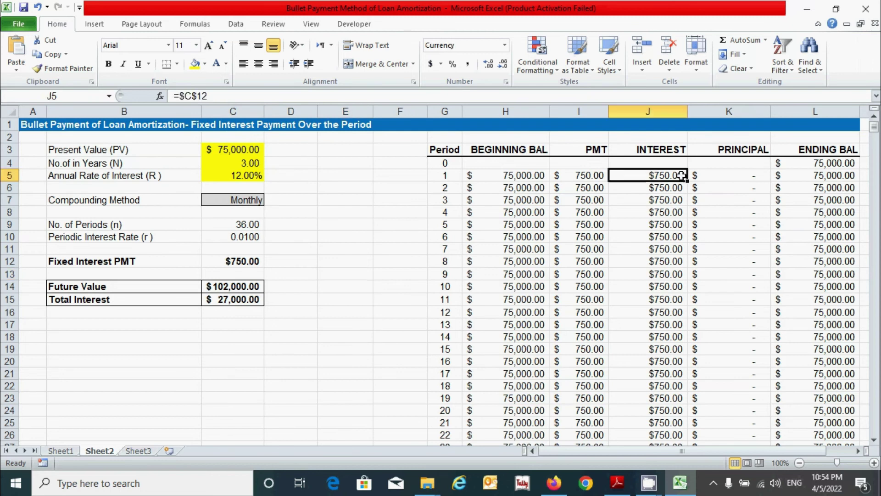
{"action": "left_click_drag", "start_coordinate": [643, 173], "coordinate": [651, 424]}
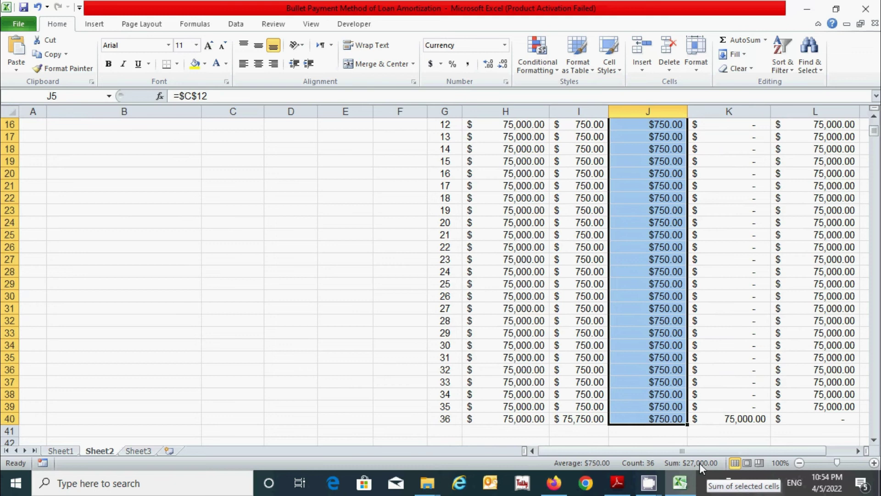
{"action": "scroll", "coordinate": [459, 322], "scroll_direction": "up", "scroll_amount": 5}
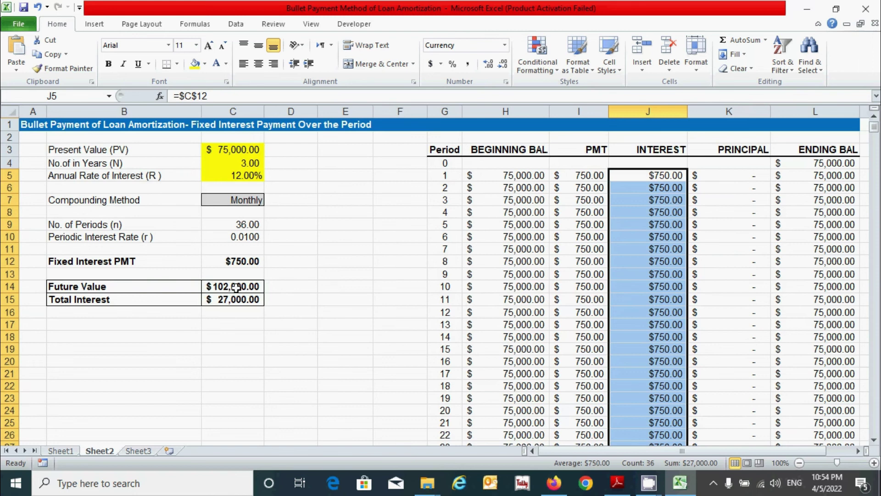
Select the PMT values I5:I40 to confirm they total the $102,000.00 Future Value
{"action": "left_click", "coordinate": [605, 174]}
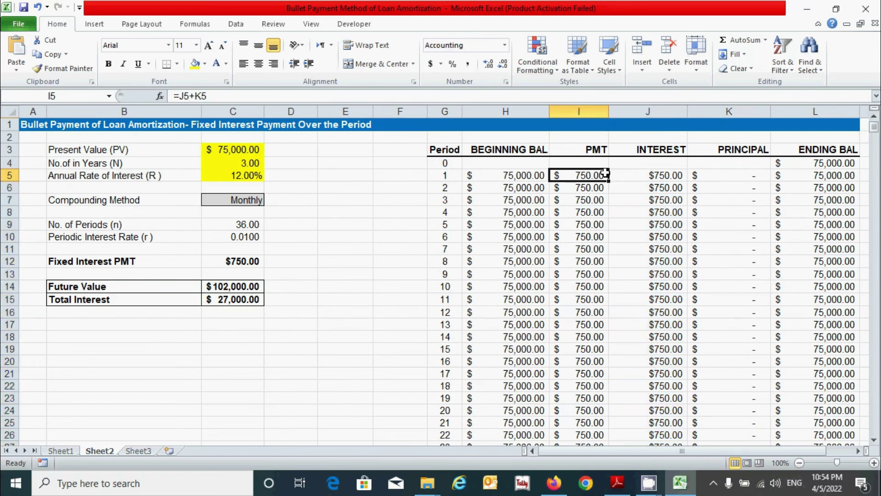
{"action": "left_click_drag", "start_coordinate": [577, 173], "coordinate": [603, 258]}
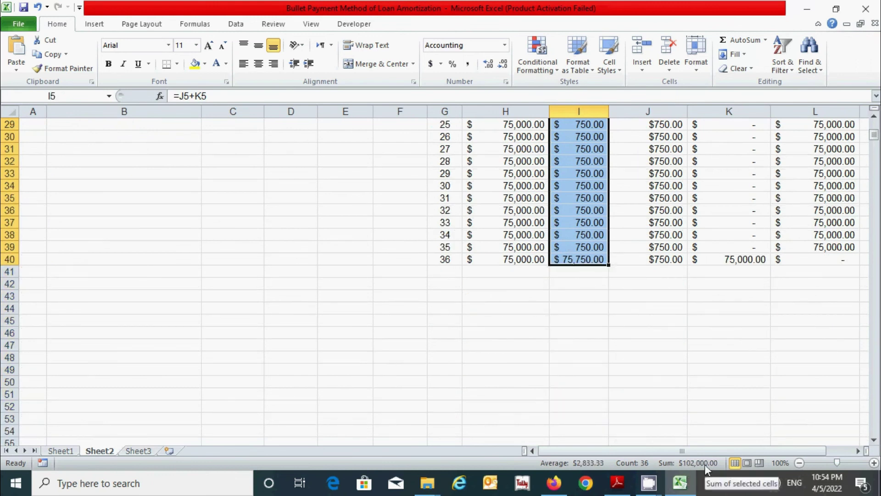
{"action": "scroll", "coordinate": [700, 413], "scroll_direction": "up", "scroll_amount": 9}
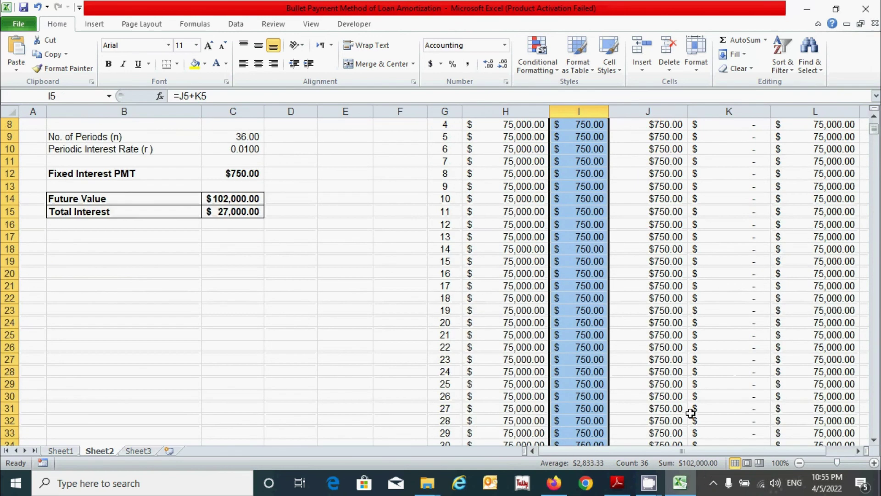
{"action": "left_click", "coordinate": [224, 352]}
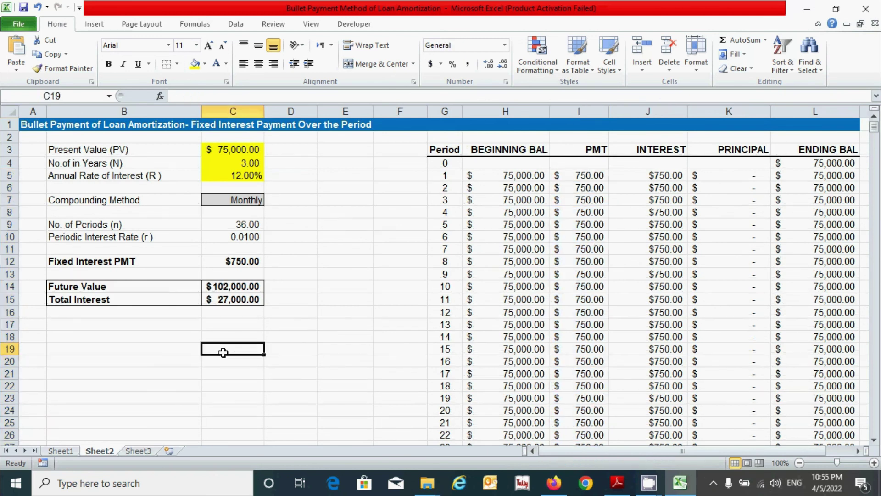
{"action": "left_click", "coordinate": [730, 175]}
{"action": "scroll", "coordinate": [736, 275], "scroll_direction": "down", "scroll_amount": 7}
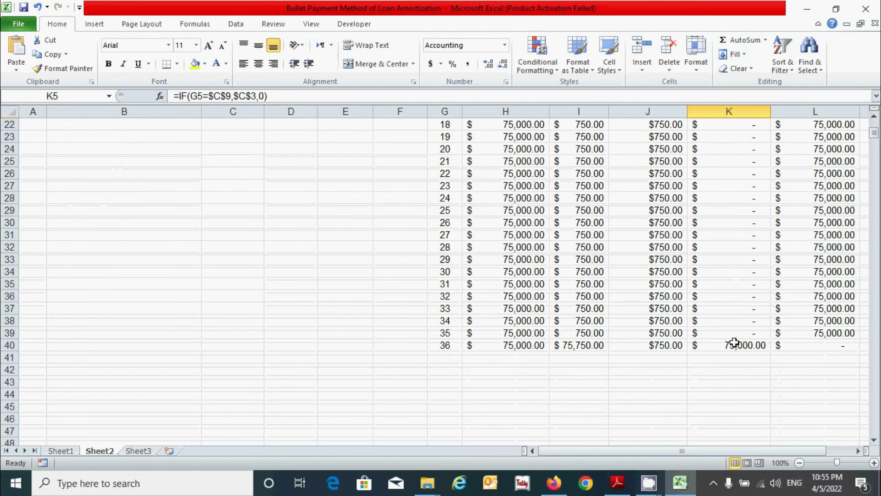
{"action": "scroll", "coordinate": [734, 345], "scroll_direction": "up", "scroll_amount": 7}
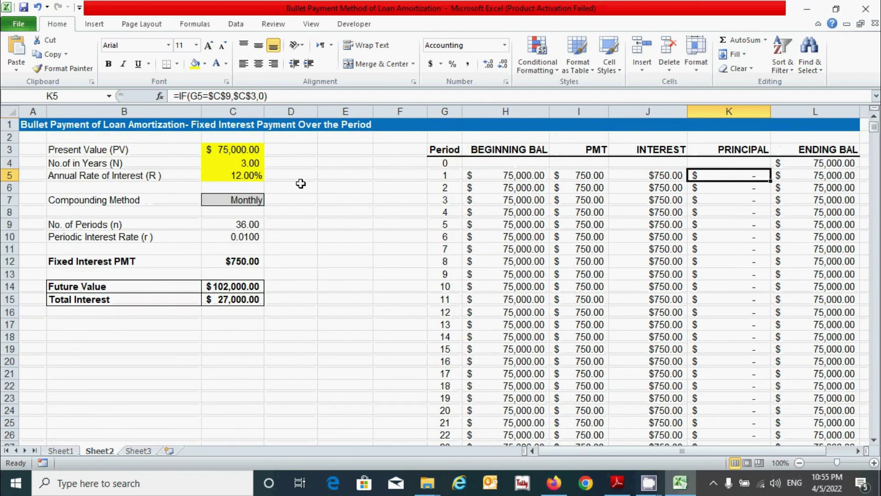
{"action": "left_click", "coordinate": [347, 323]}
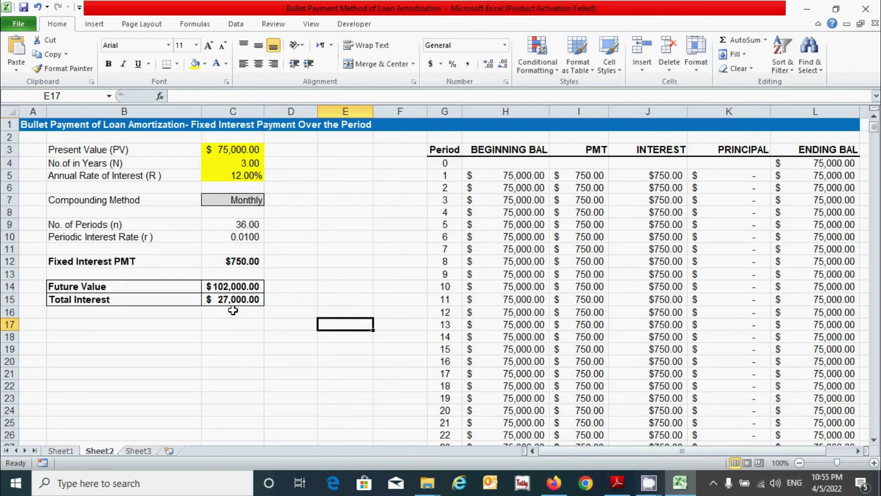
{"action": "left_click", "coordinate": [294, 367]}
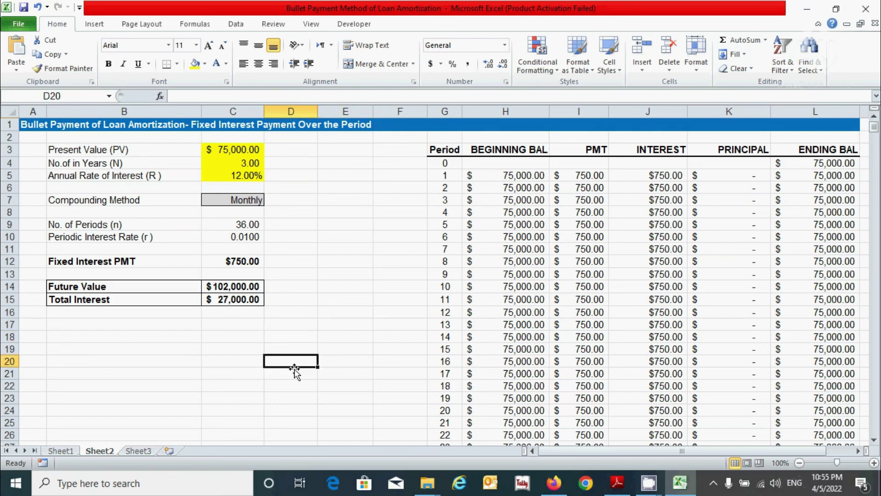